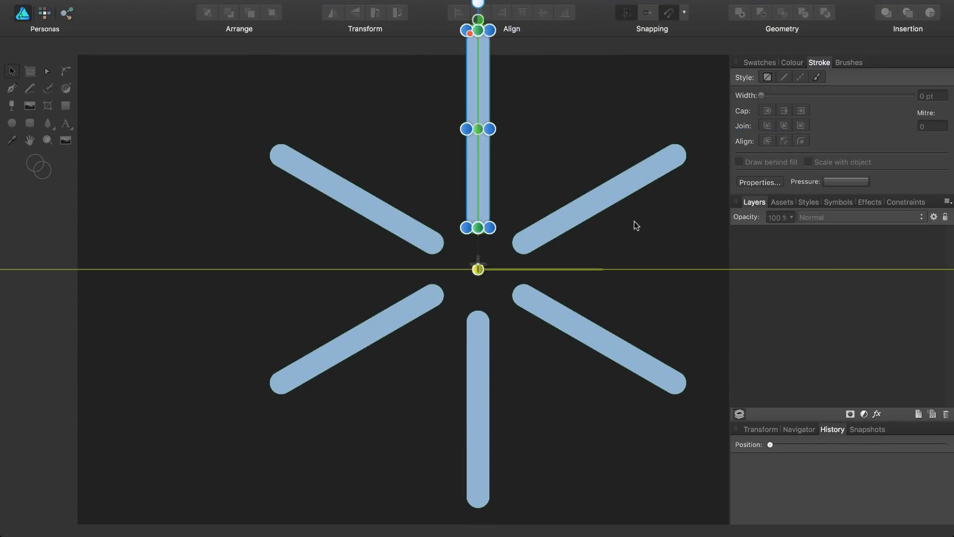
# Drag out a large ring centred on the snowflake spokes.
pyautogui.moveTo(478, 269); pyautogui.dragTo(558, 349)
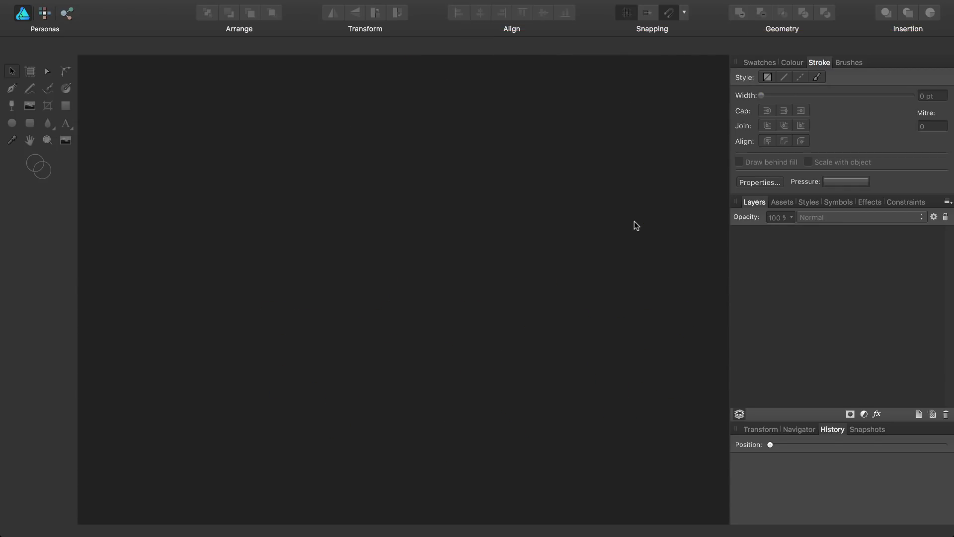
# Create a new 1920 × 1080 px document at 300 DPI.
pyautogui.press('super+n')
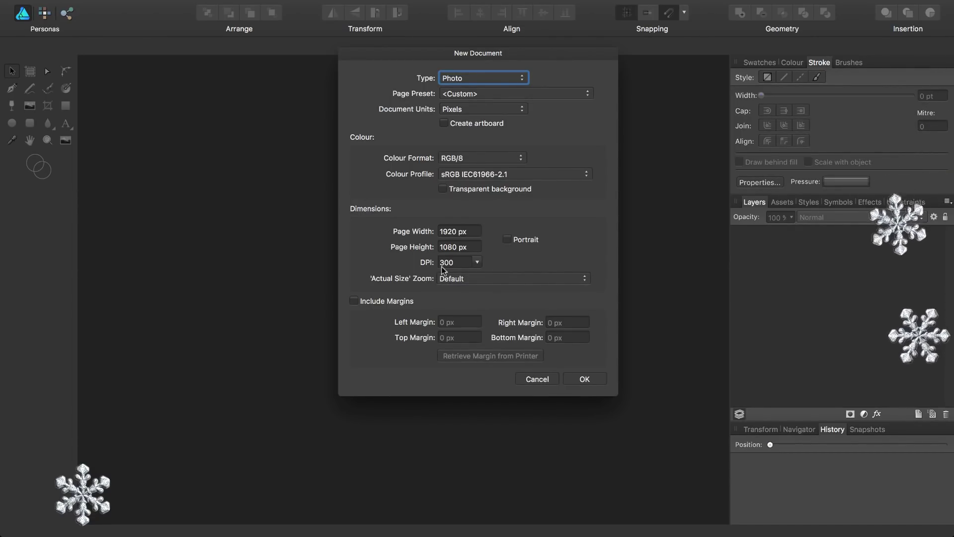
pyautogui.click(579, 378)
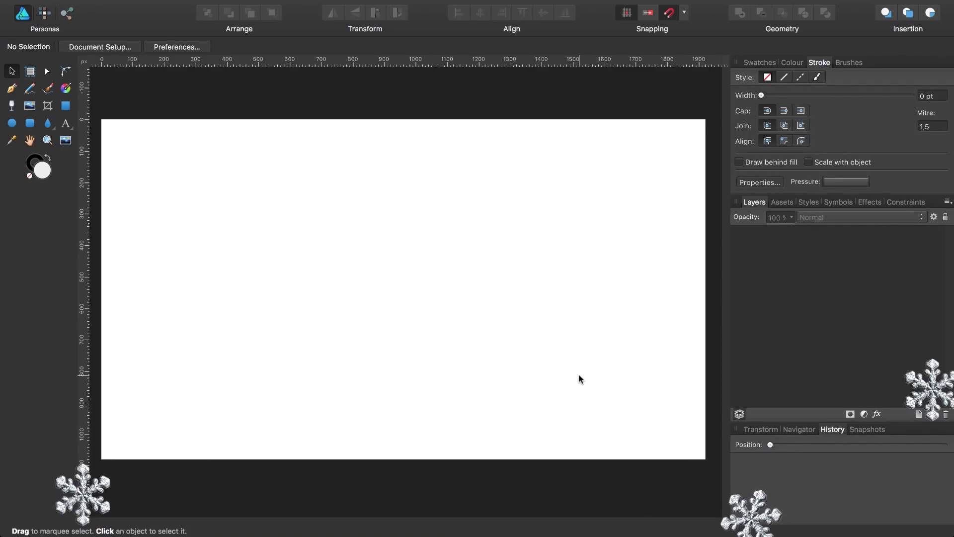
# Save the document as 'Schneekristall-Zeichenvorlage' in the Tutorial folder.
pyautogui.press('super+shift+s')
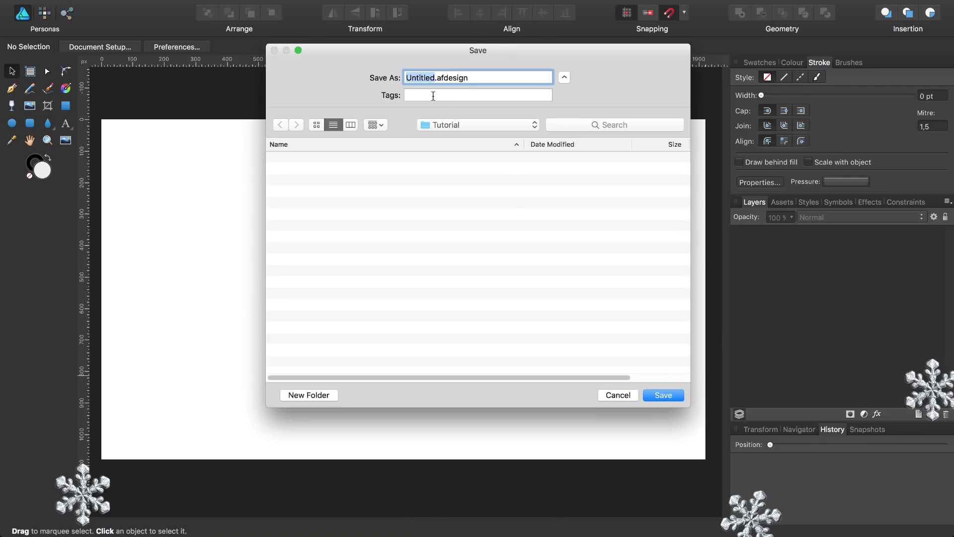
pyautogui.write('Sch')
pyautogui.write('neek')
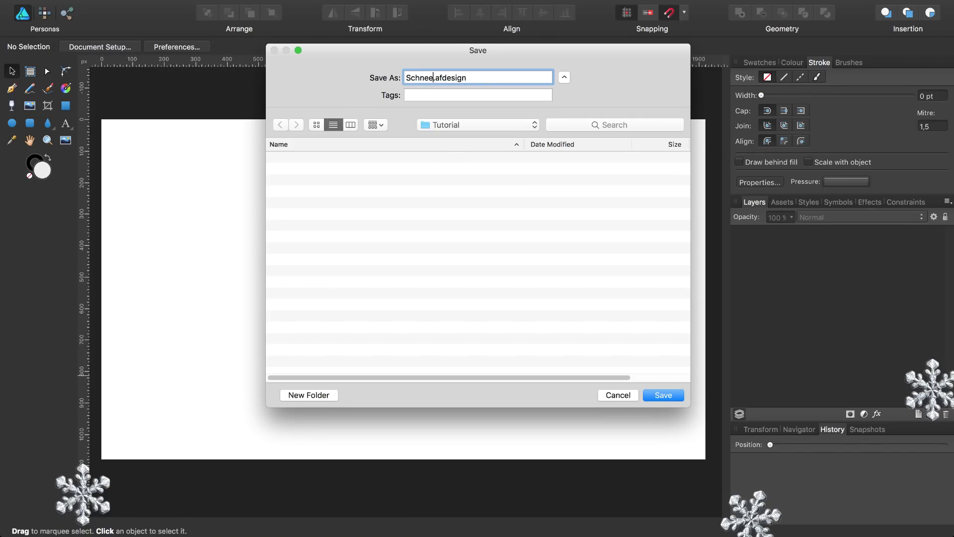
pyautogui.write('ristall-')
pyautogui.write('Zeichen')
pyautogui.write('vorlage')
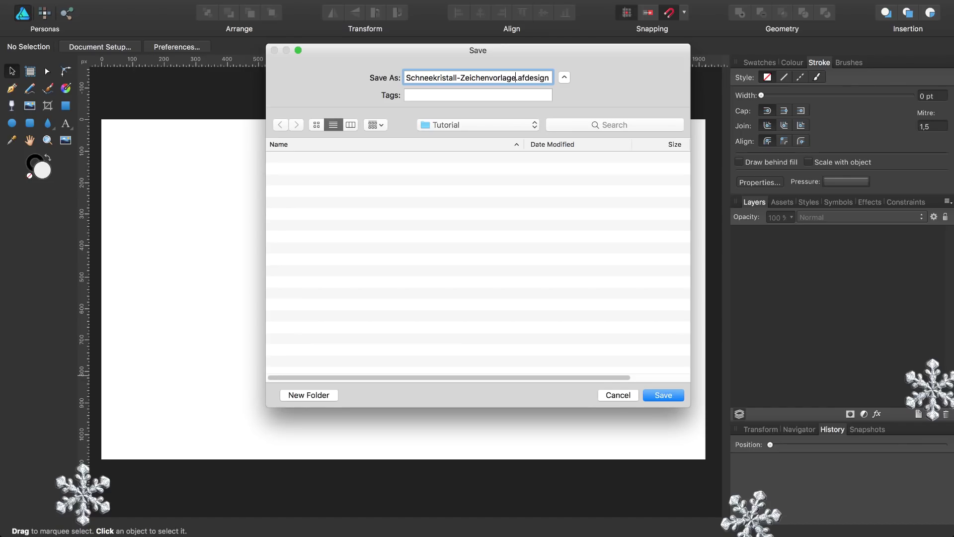
pyautogui.press('Return')
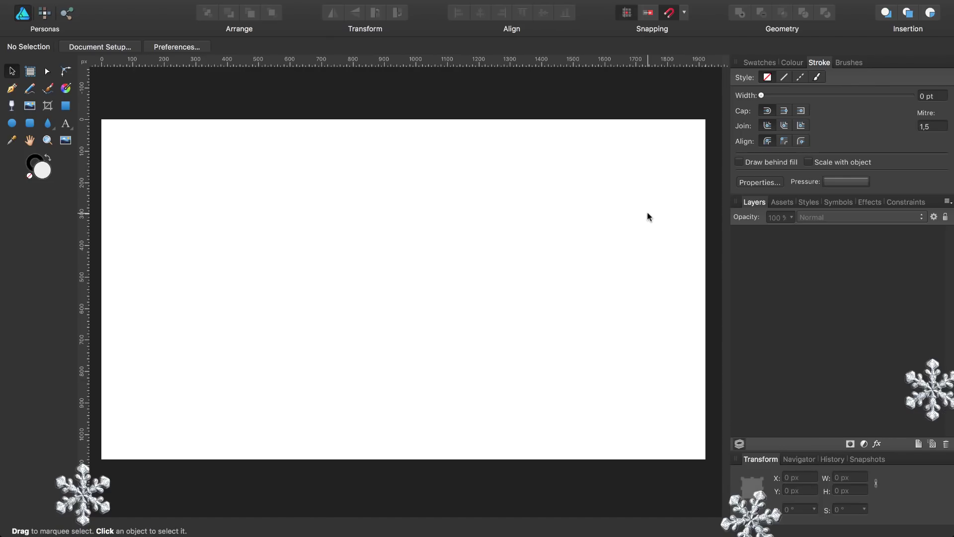
# With Force Pixel Alignment on, draw a 1000 px circle outward from the page centre.
pyautogui.press('m')
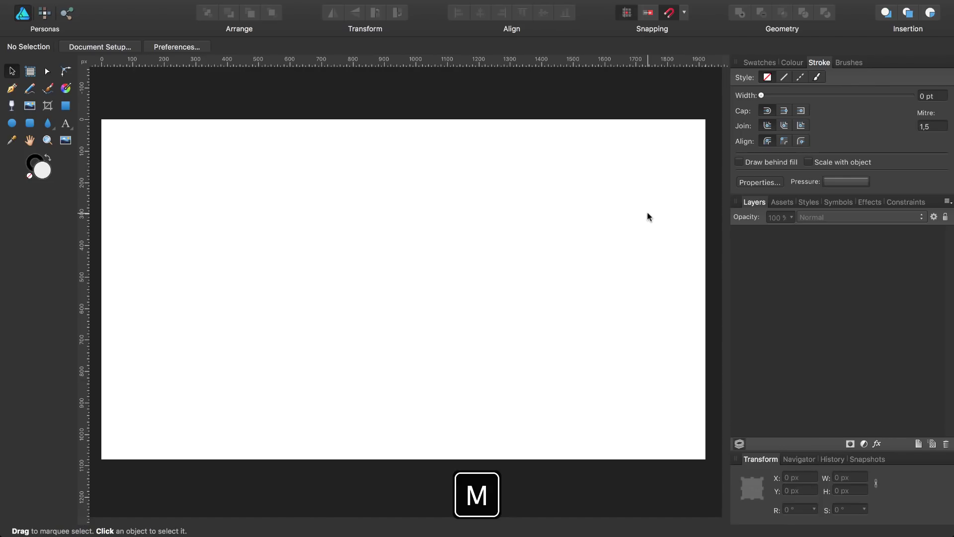
pyautogui.press('m')
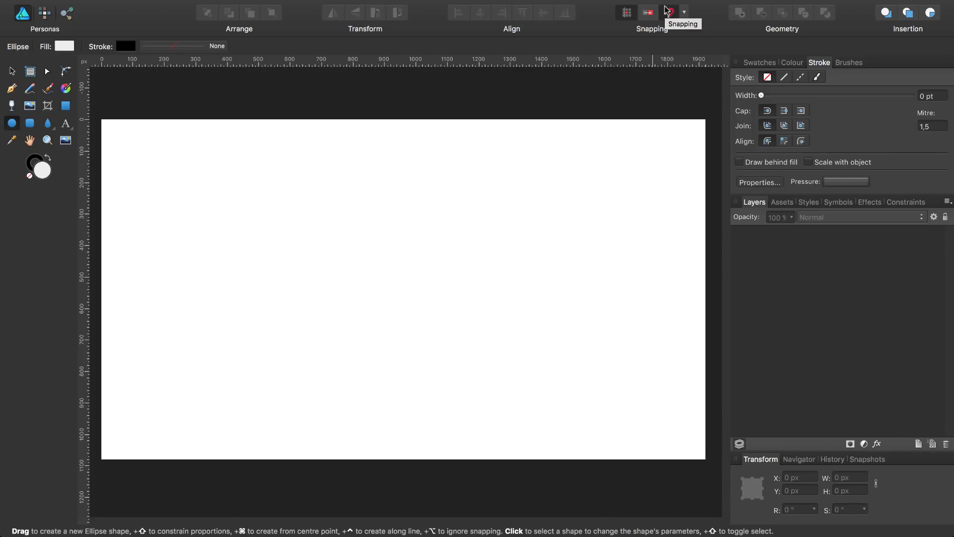
pyautogui.click(626, 11)
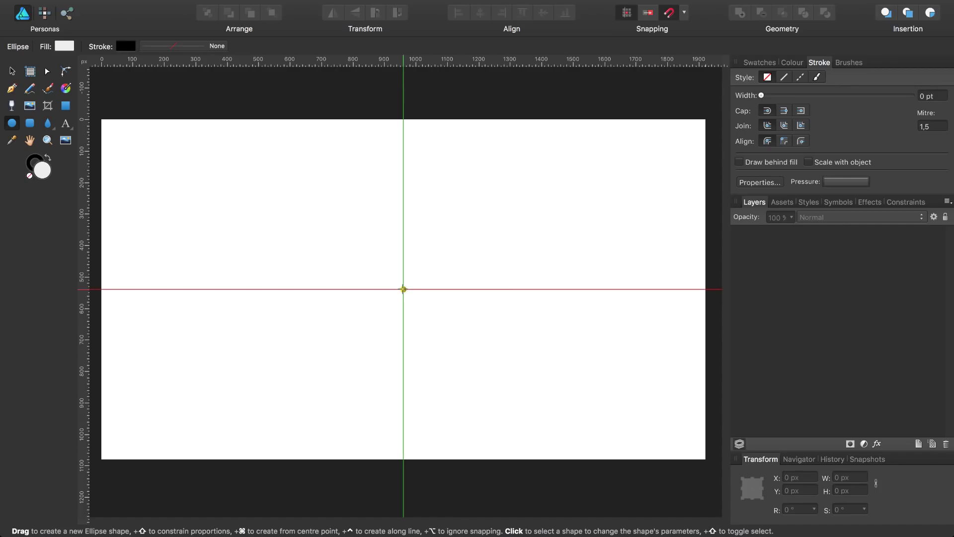
pyautogui.press('shift+super')
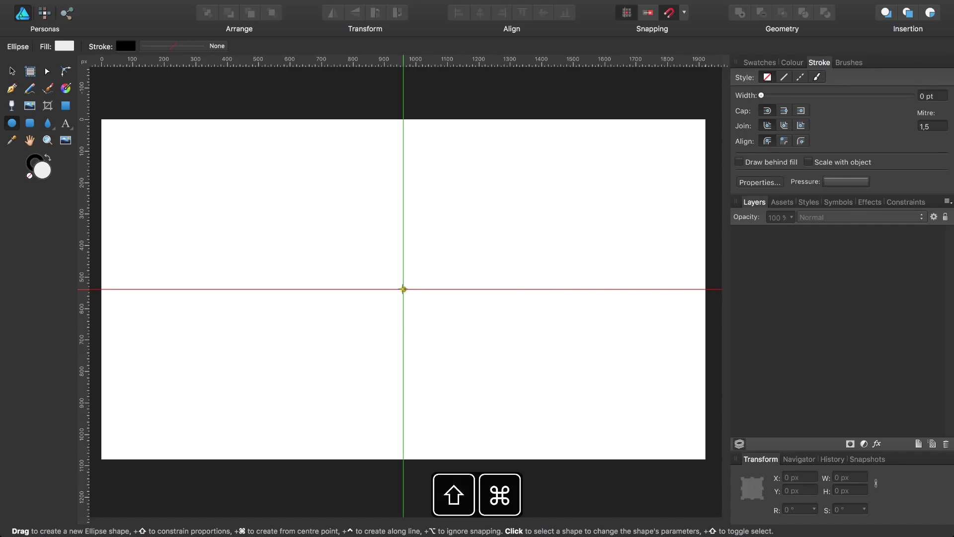
pyautogui.moveTo(403, 289); pyautogui.dragTo(553, 462)
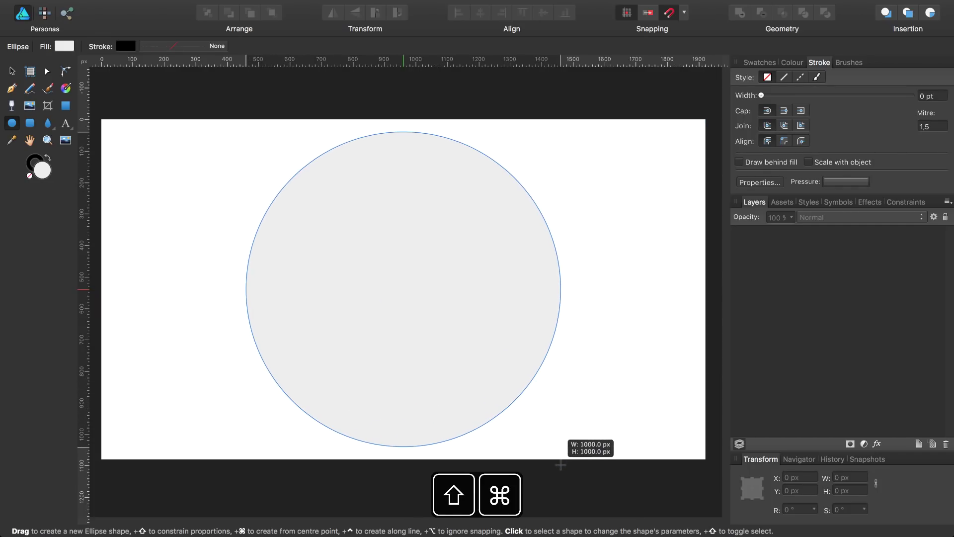
pyautogui.moveTo(553, 462); pyautogui.dragTo(561, 465)
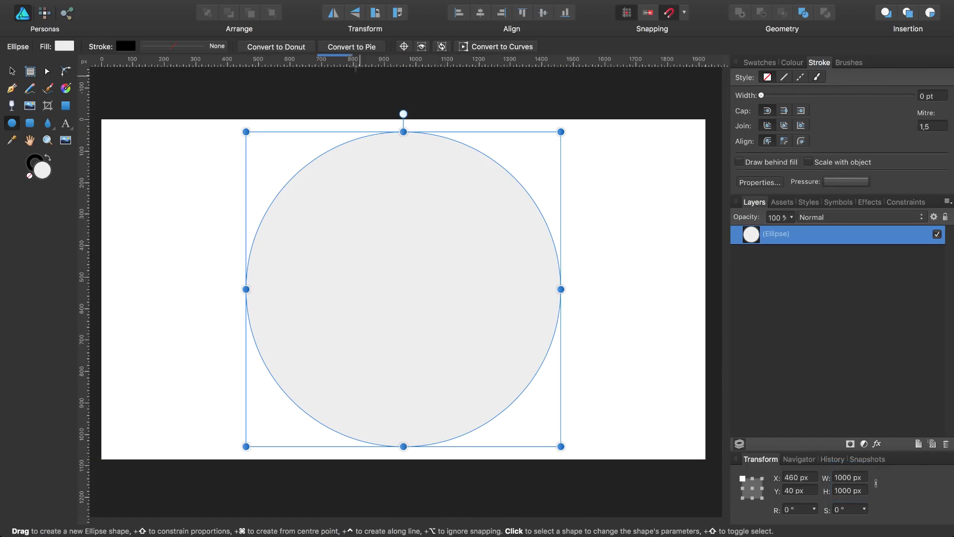
# Convert the circle to a pie with start angle 60° and end angle 90°.
pyautogui.click(348, 48)
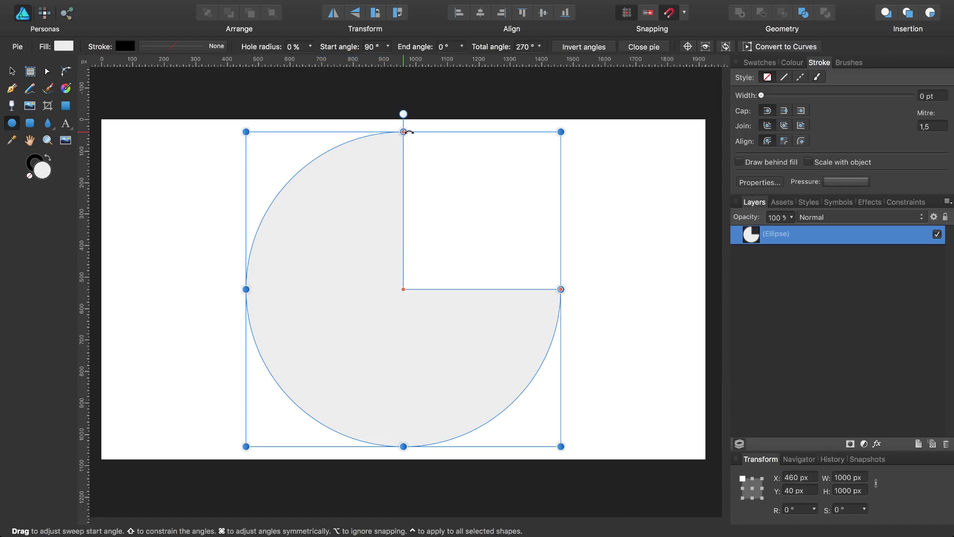
pyautogui.moveTo(404, 132); pyautogui.dragTo(477, 159)
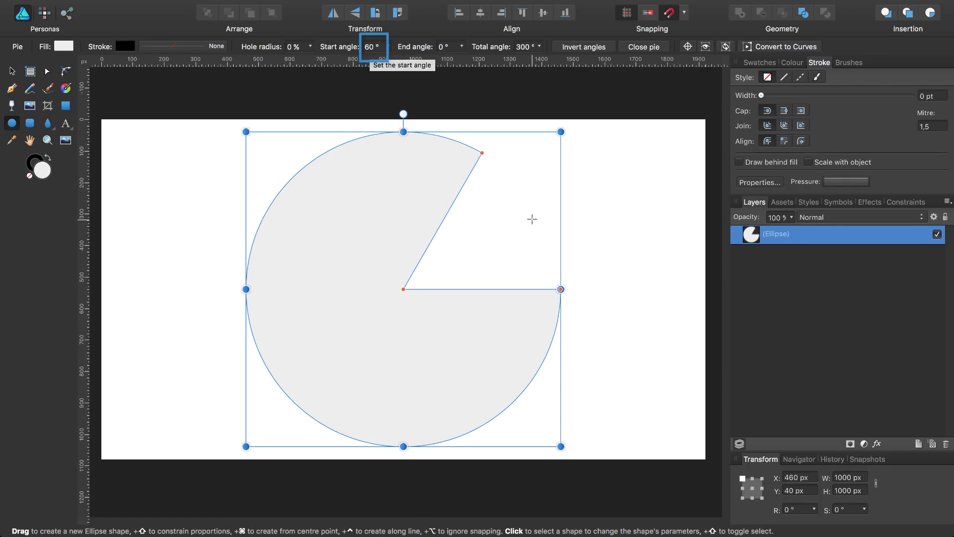
pyautogui.moveTo(561, 289)
pyautogui.mouseDown()
pyautogui.moveTo(430, 264)
pyautogui.moveTo(405, 216)
pyautogui.mouseUp()
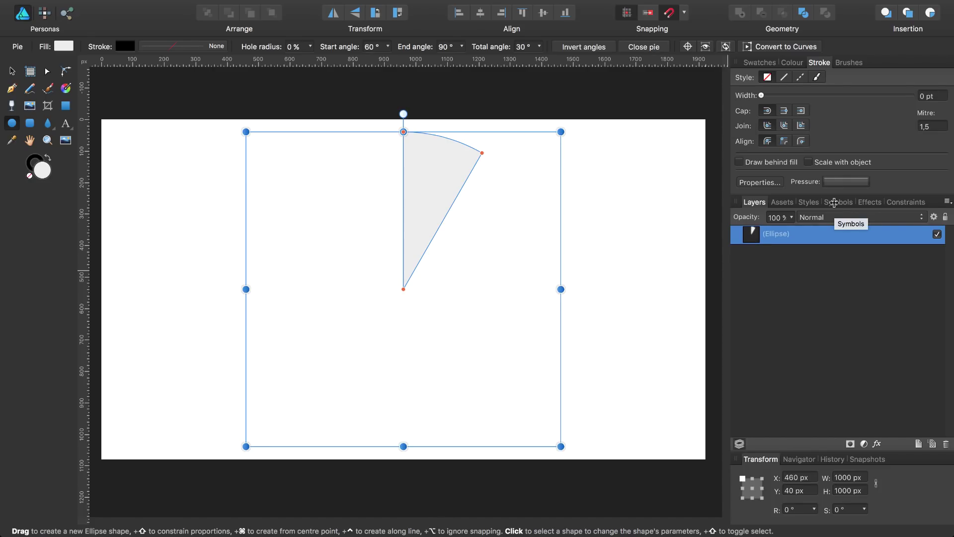
# Turn the pie slice into a symbol.
pyautogui.click(835, 202)
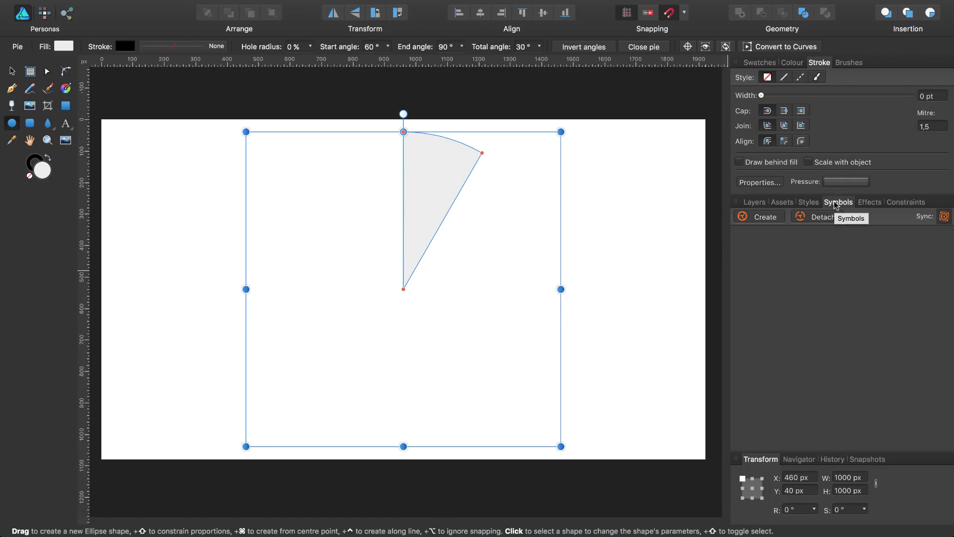
pyautogui.click(764, 218)
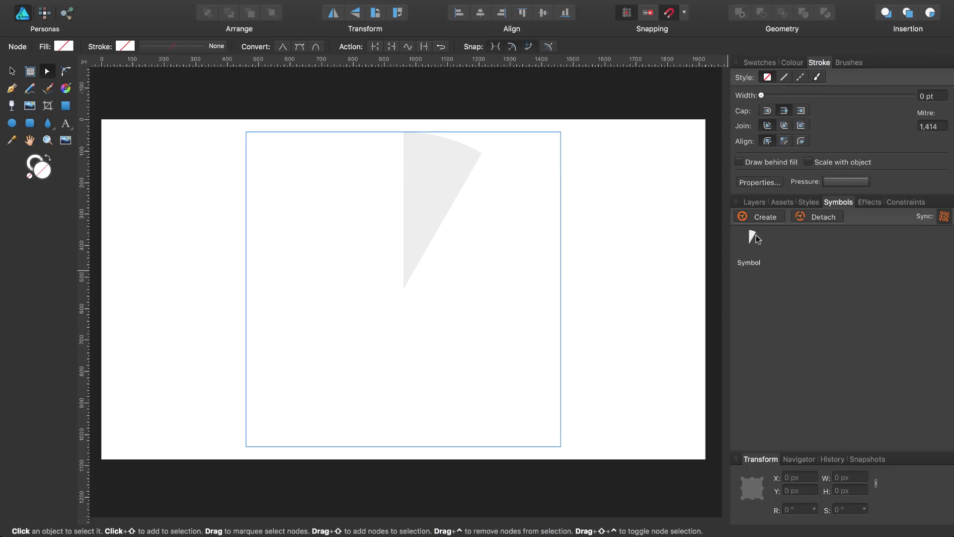
pyautogui.click(752, 199)
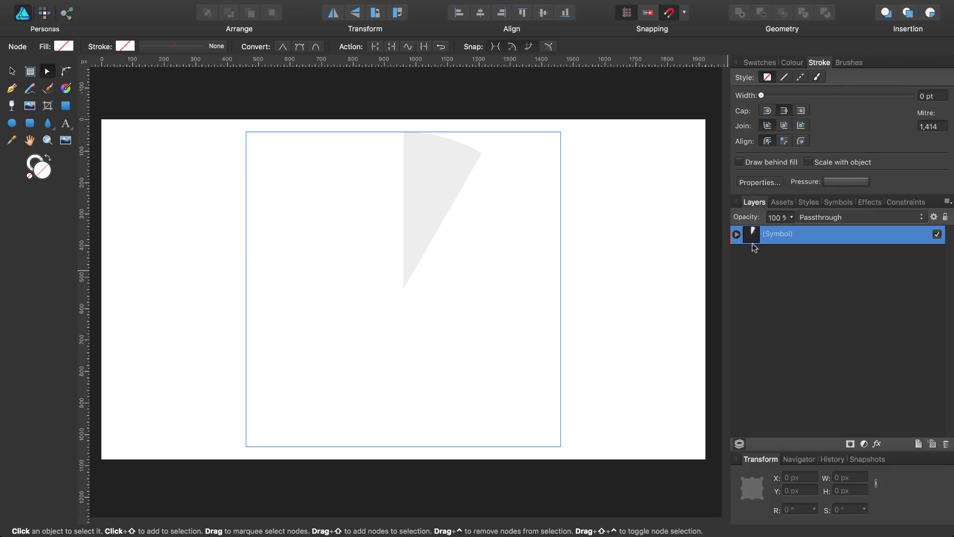
# Add a horizontally flipped copy beside the original slice and select both symbol copies.
pyautogui.press('super+j')
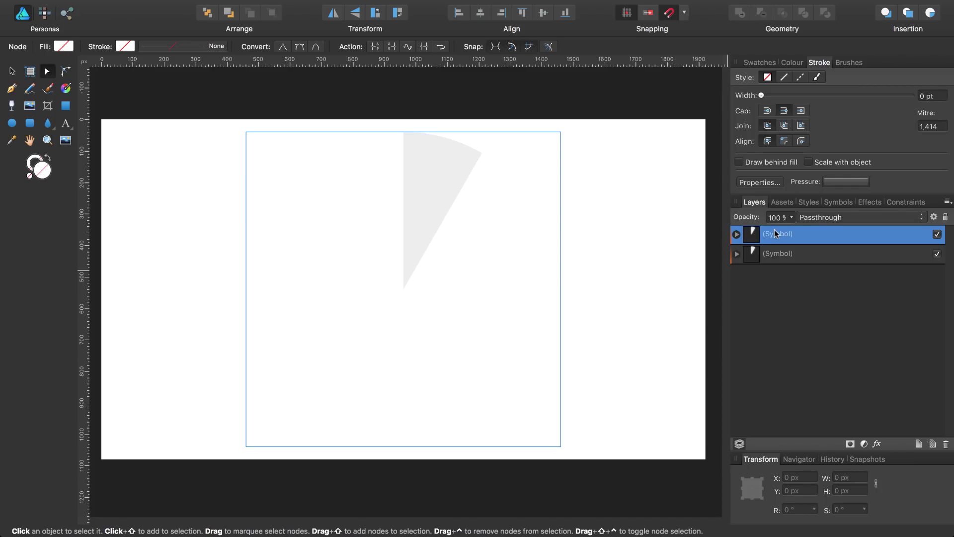
pyautogui.click(334, 14)
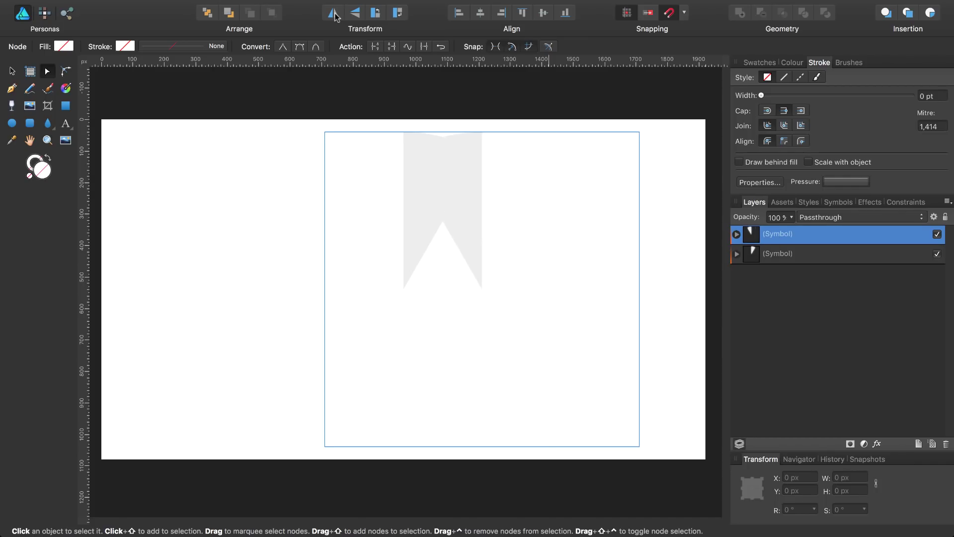
pyautogui.press('v')
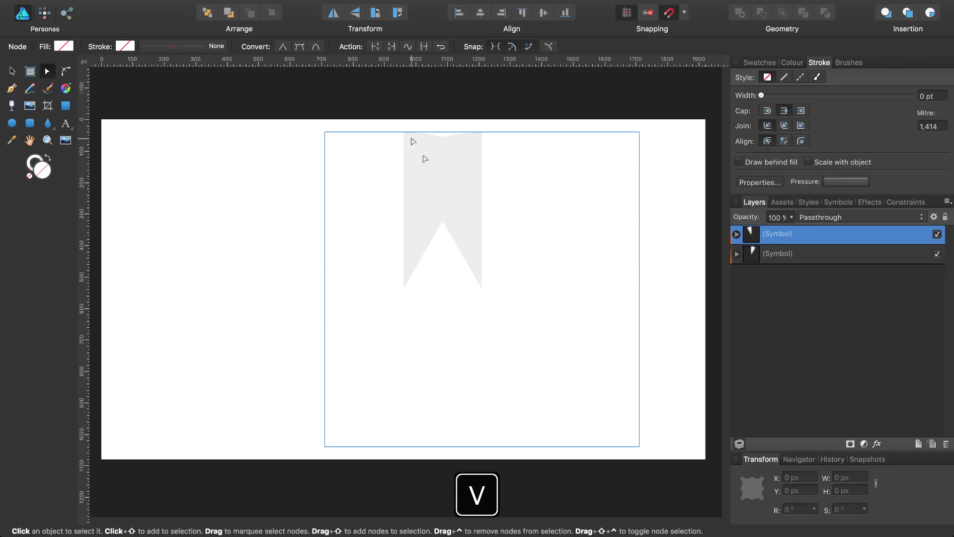
pyautogui.press('v')
pyautogui.press('shift')
pyautogui.moveTo(466, 193); pyautogui.dragTo(390, 184)
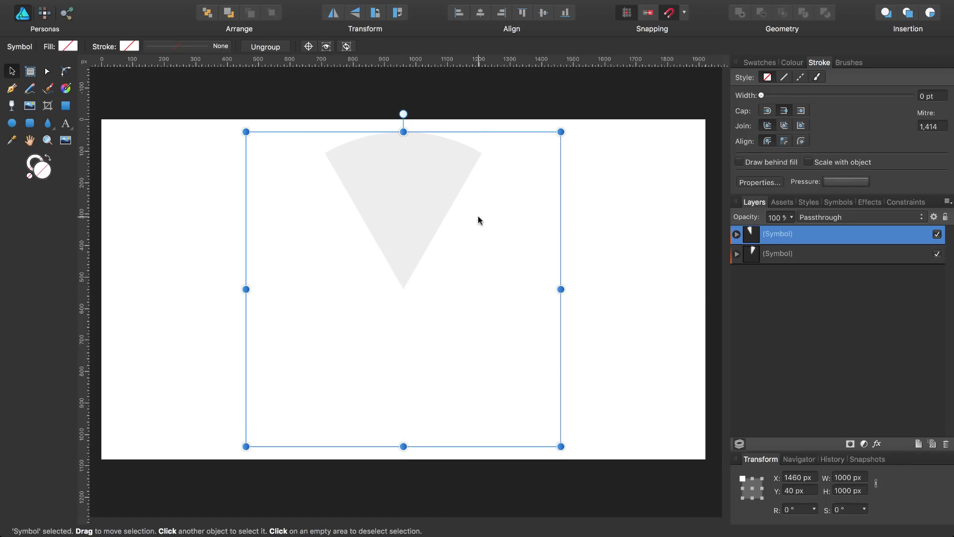
pyautogui.press('super')
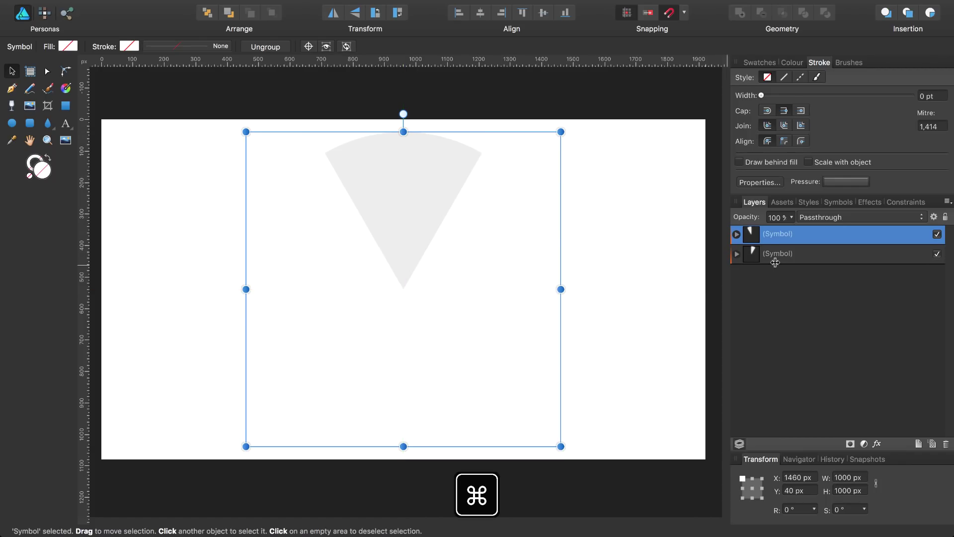
pyautogui.keyDown('super'); pyautogui.click(776, 254); pyautogui.keyUp('super')
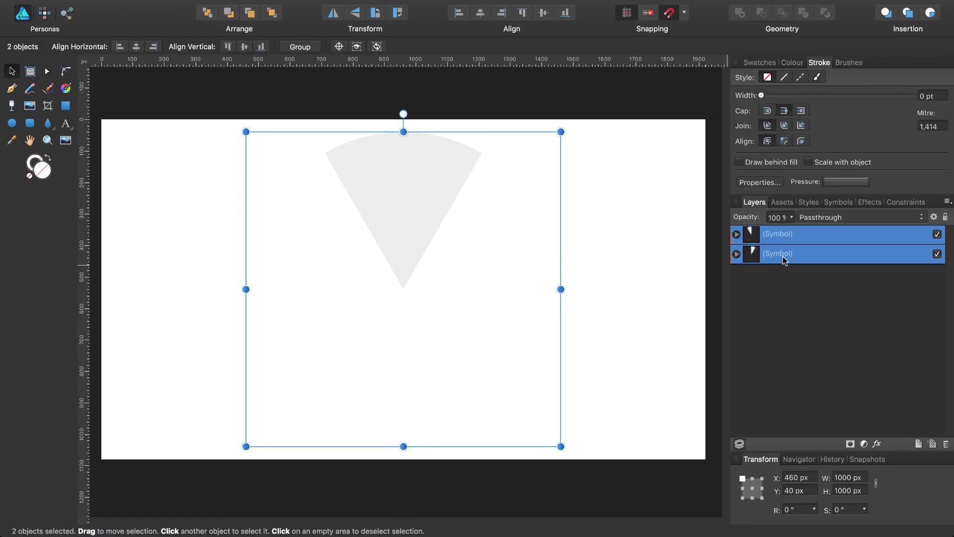
# Group the two mirrored wedge halves and make the group a new symbol.
pyautogui.press('super+g')
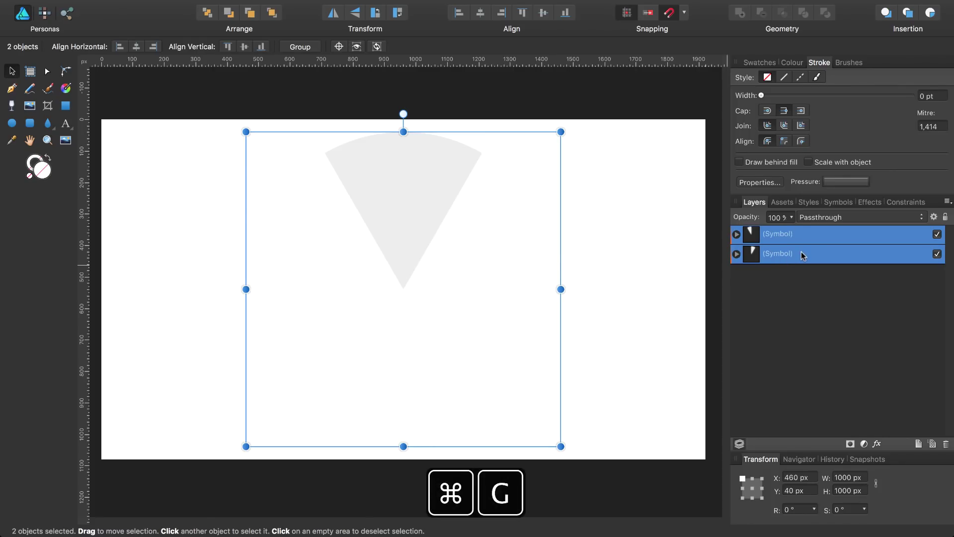
pyautogui.click(839, 203)
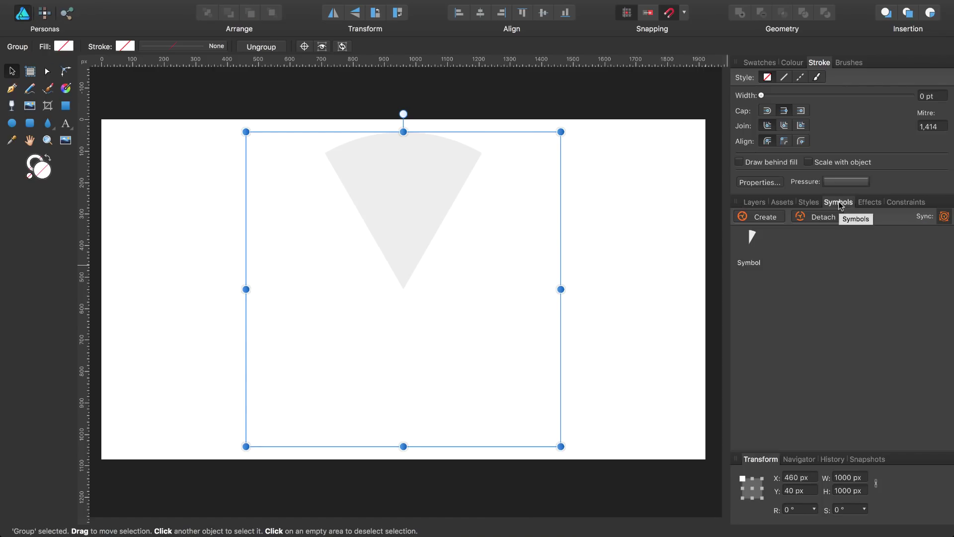
pyautogui.click(765, 217)
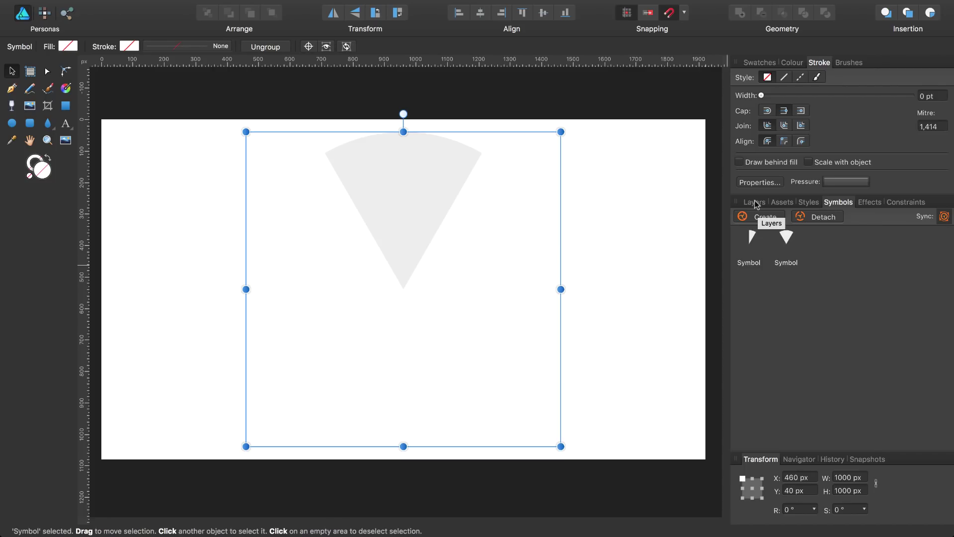
pyautogui.click(754, 203)
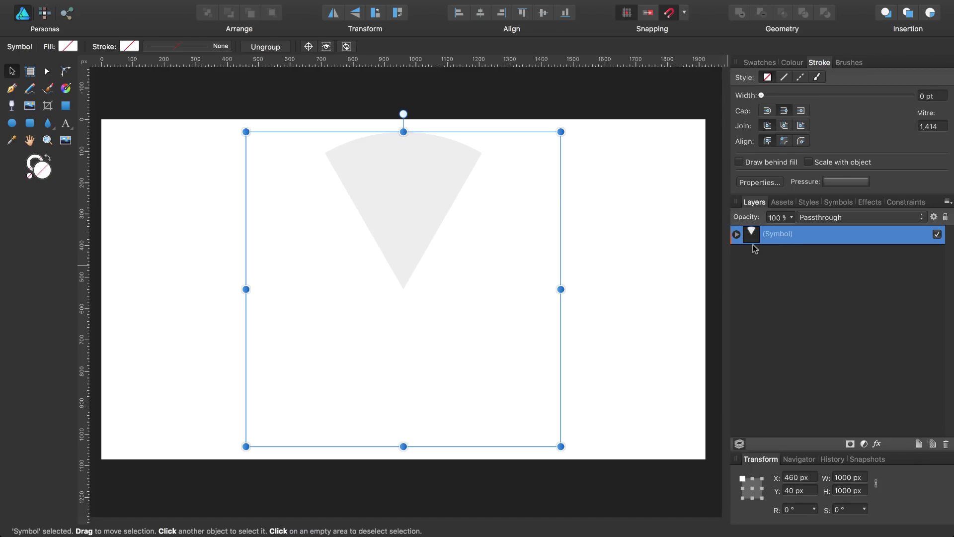
# Repeat the wedge symbol at 60° rotations into six copies, then select the five rotated ones.
pyautogui.press('super+j')
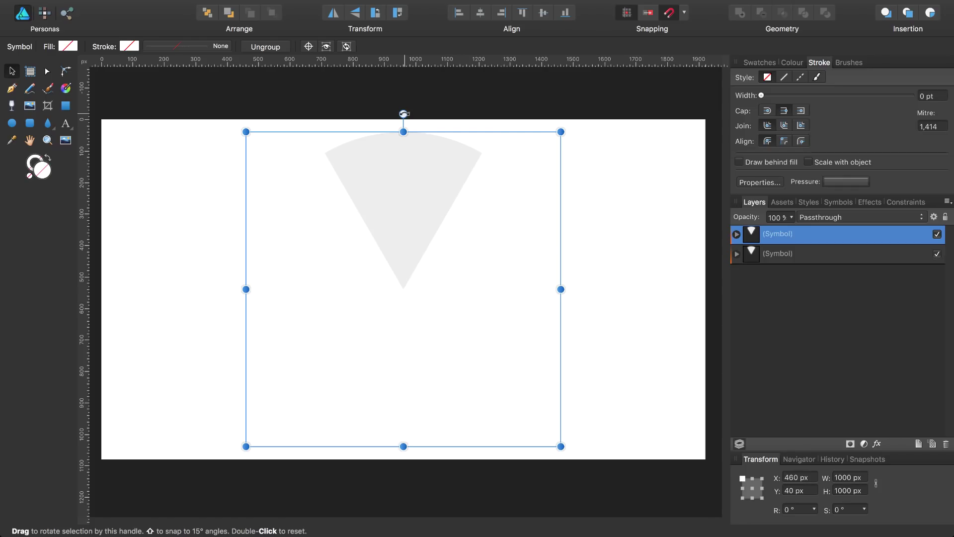
pyautogui.moveTo(403, 114)
pyautogui.mouseDown()
pyautogui.moveTo(526, 174)
pyautogui.moveTo(541, 201)
pyautogui.mouseUp()
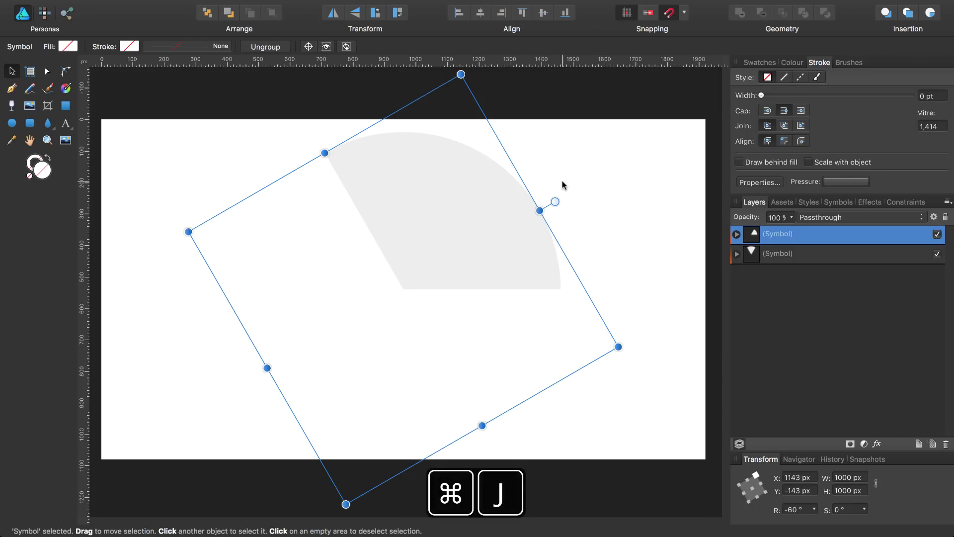
pyautogui.press('super+j')
pyautogui.press('super+j')
pyautogui.press('super+j')
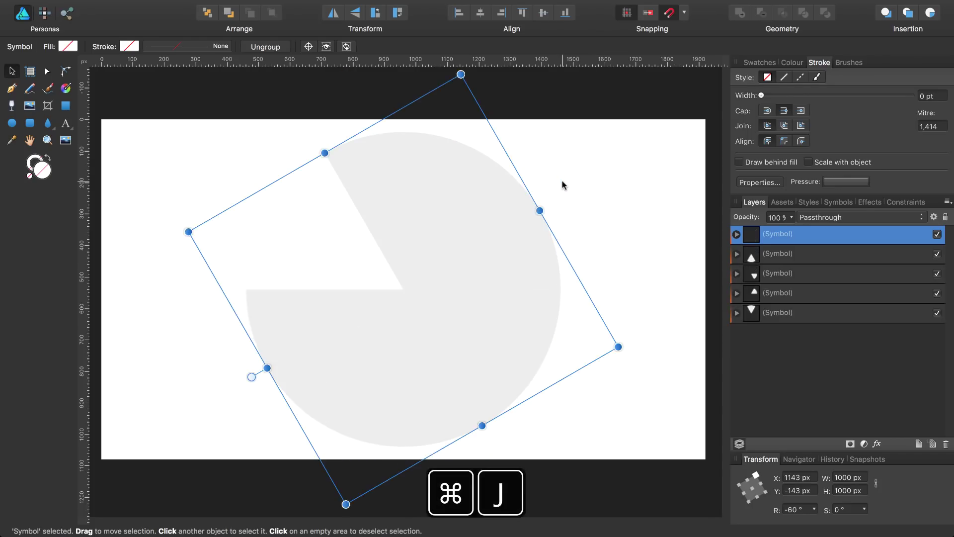
pyautogui.press('super+j')
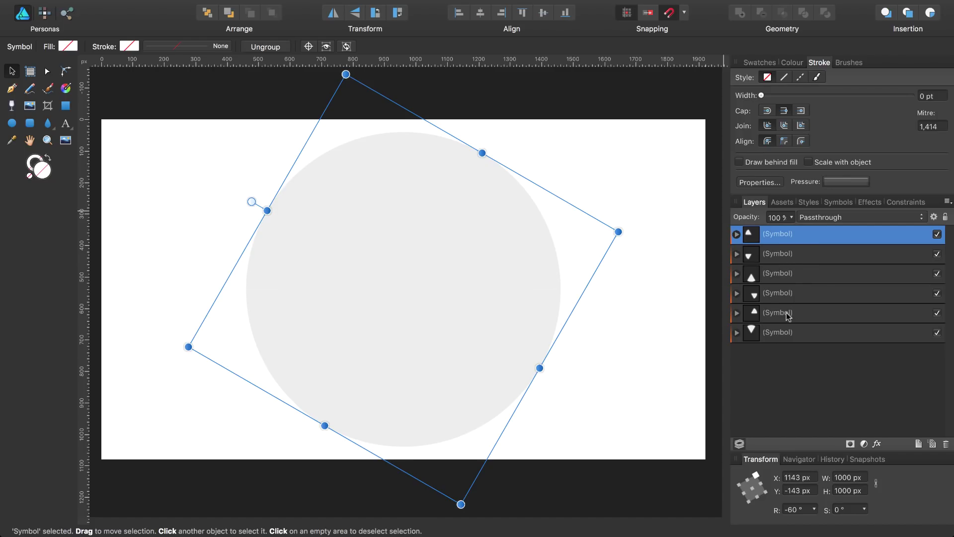
pyautogui.press('shift')
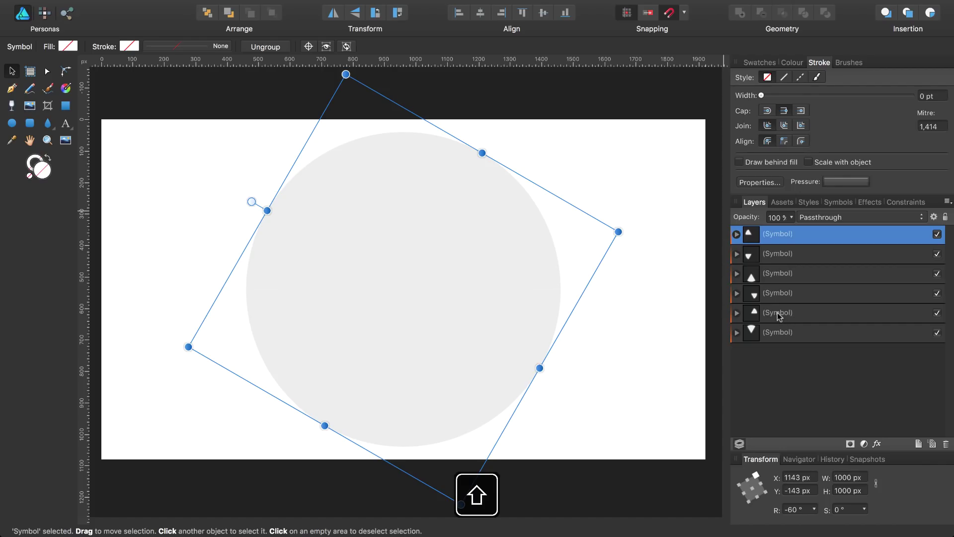
pyautogui.keyDown('shift'); pyautogui.click(779, 316); pyautogui.keyUp('shift')
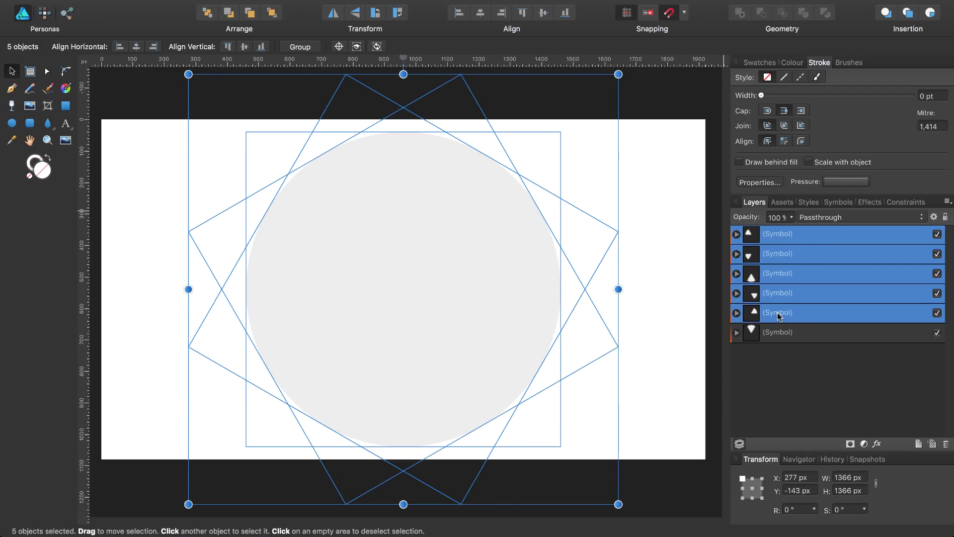
# Lock the five rotated copies and the original wedge's first inner symbol.
pyautogui.press('super+l')
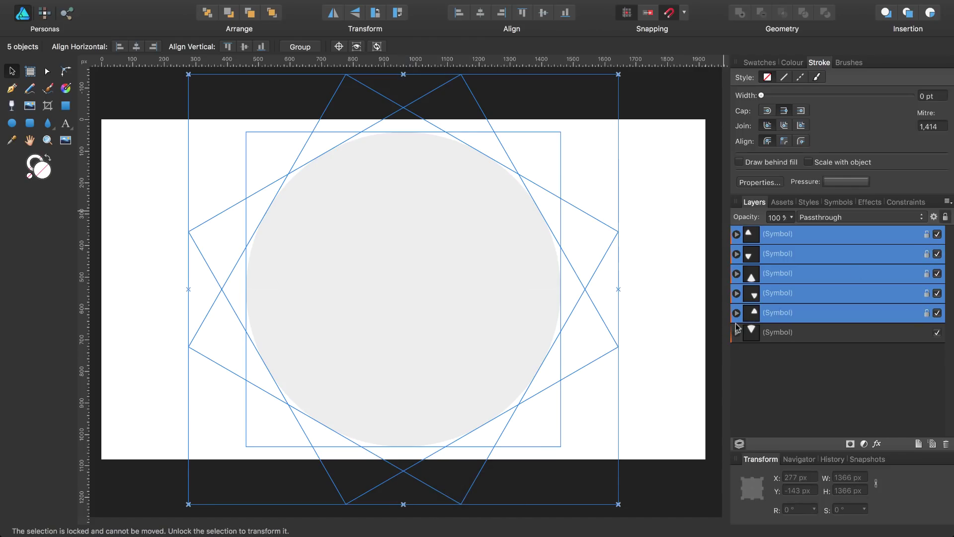
pyautogui.click(778, 333)
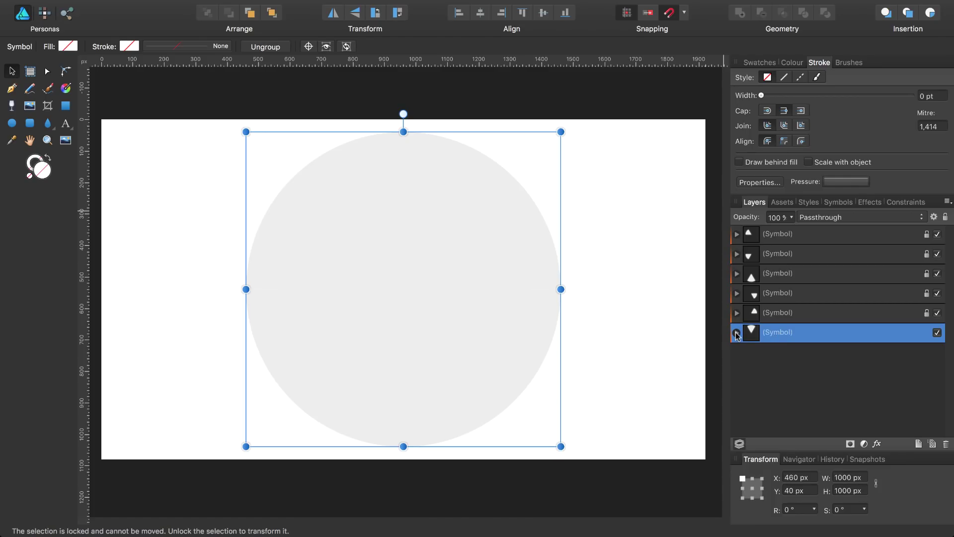
pyautogui.click(737, 333)
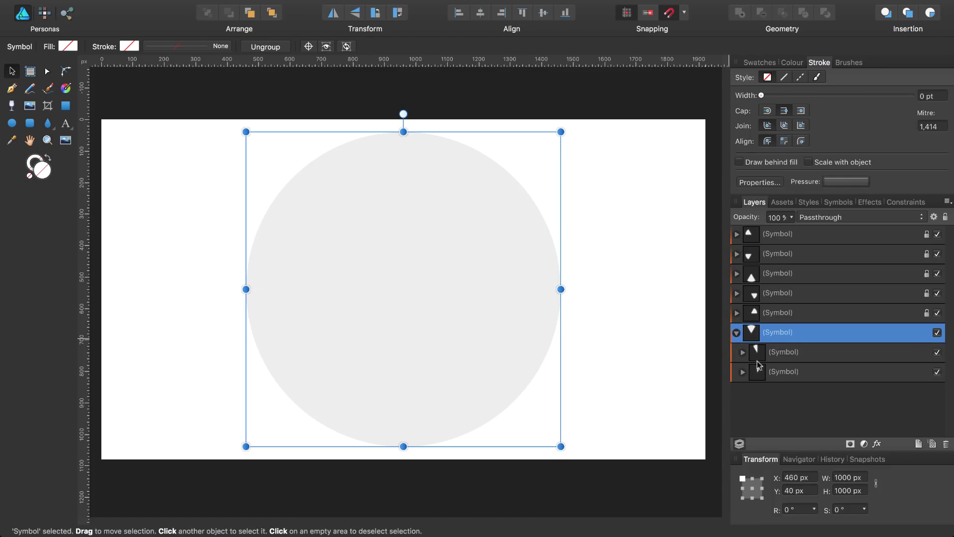
pyautogui.click(778, 352)
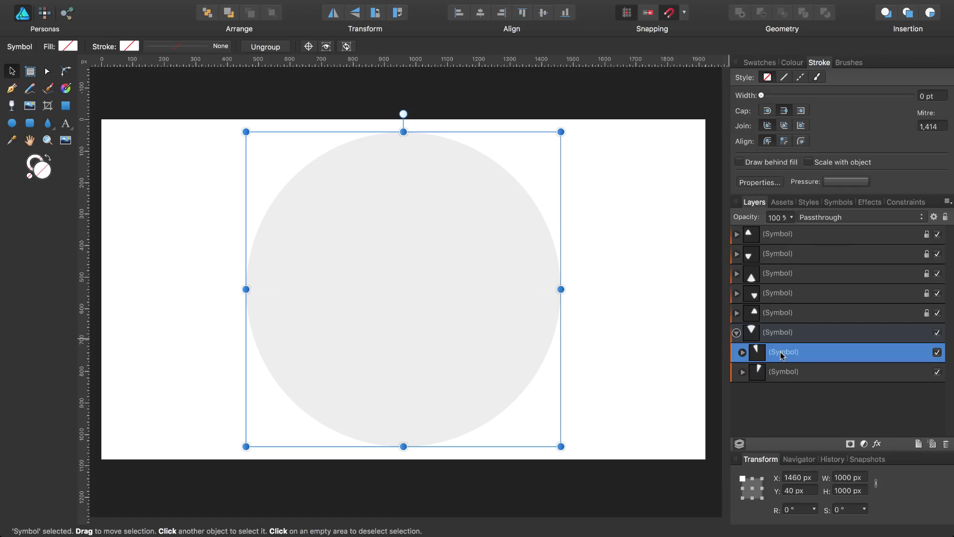
pyautogui.press('super+l')
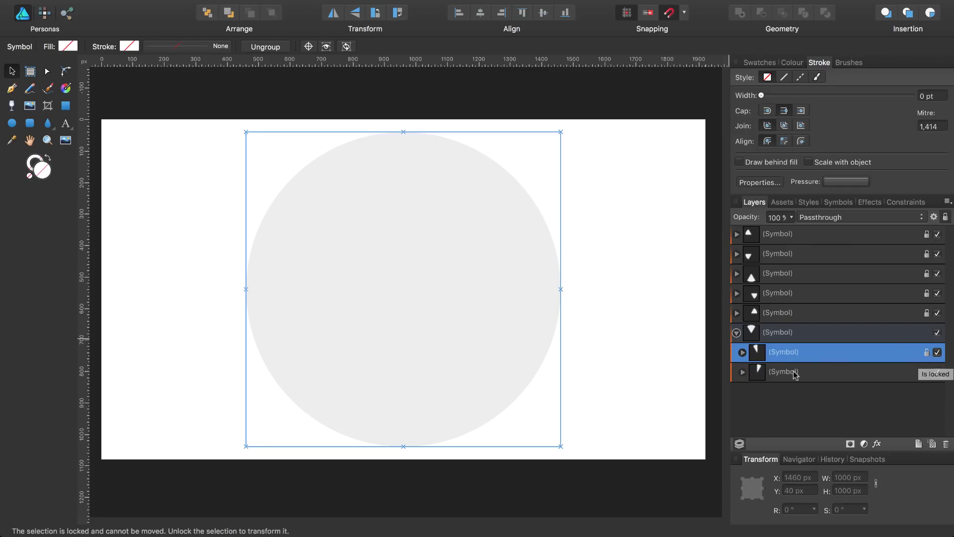
# Give the Pie inside the second inner symbol no fill and a 0.1 pt outline.
pyautogui.click(787, 374)
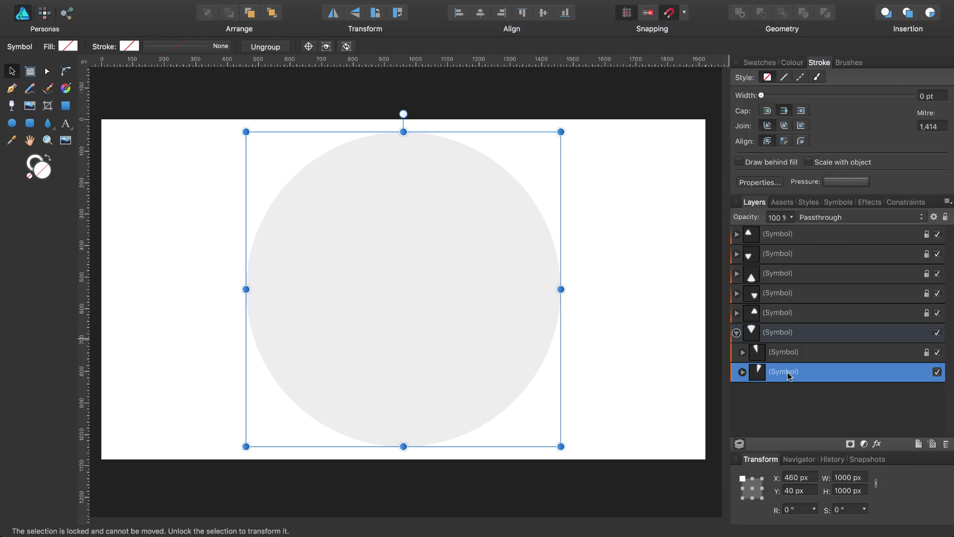
pyautogui.click(761, 63)
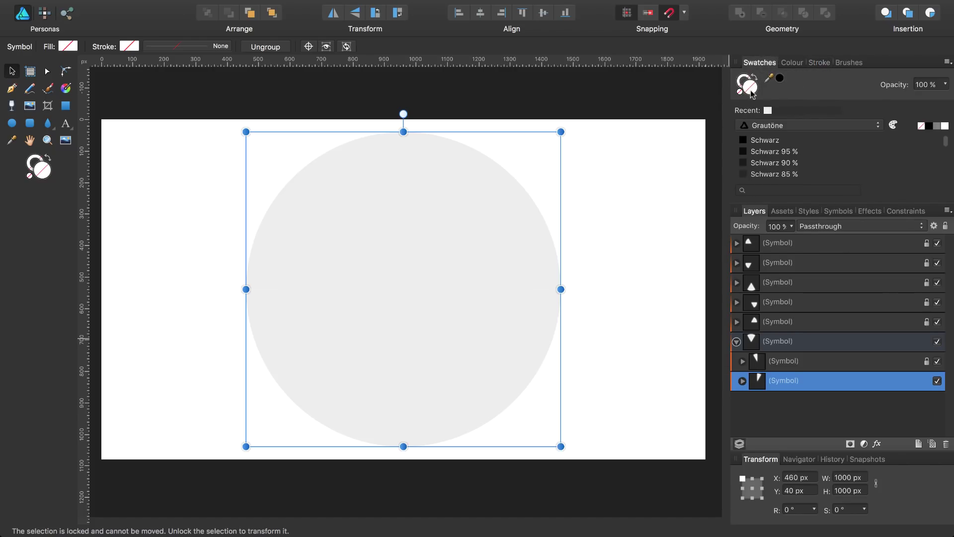
pyautogui.click(743, 381)
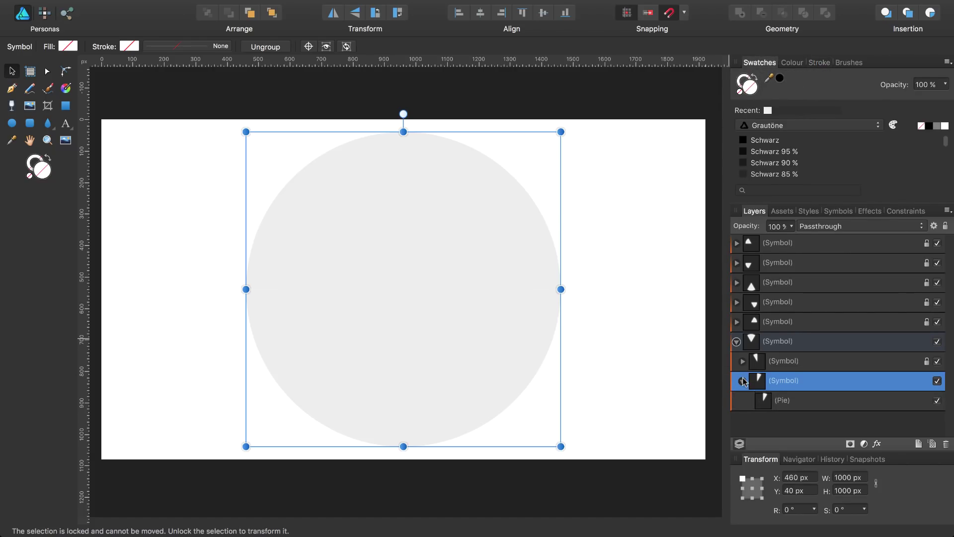
pyautogui.click(780, 401)
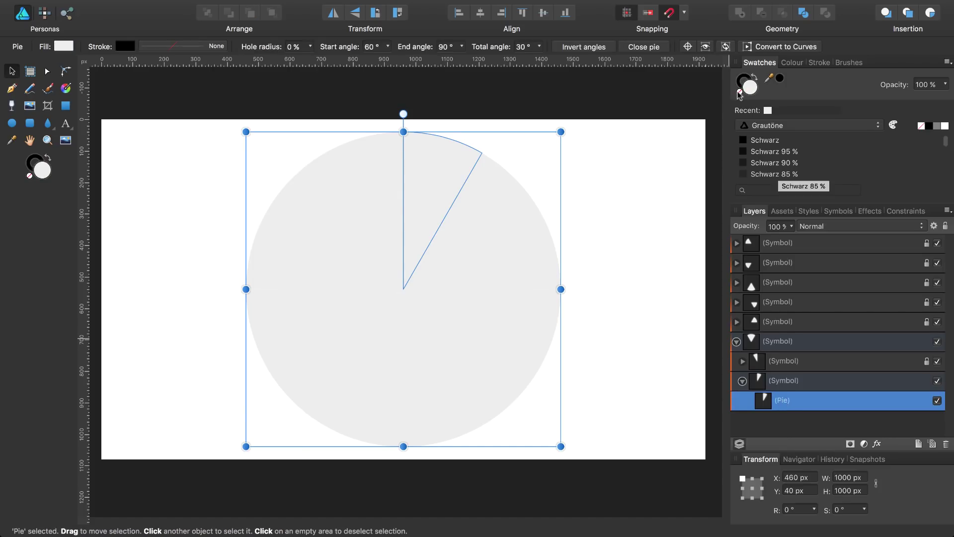
pyautogui.click(740, 92)
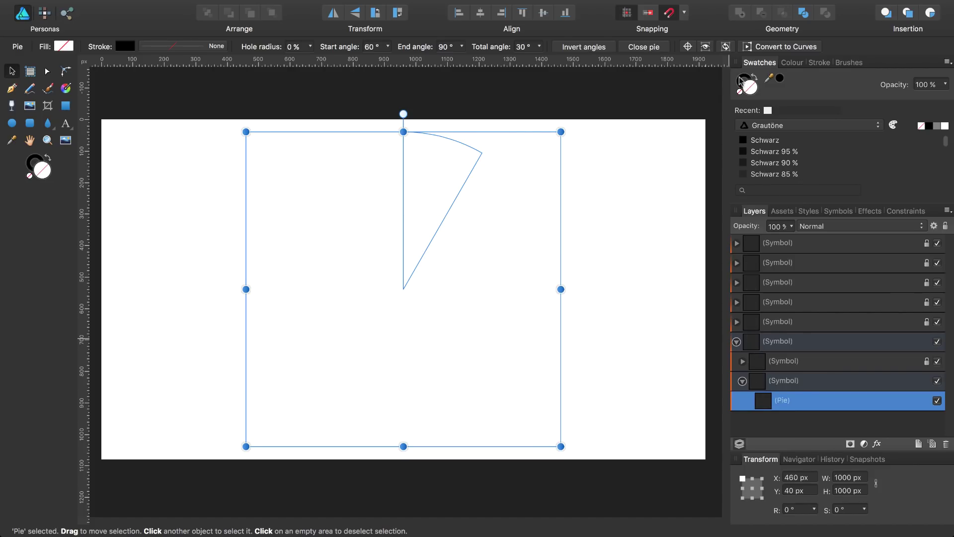
pyautogui.click(742, 79)
pyautogui.click(818, 63)
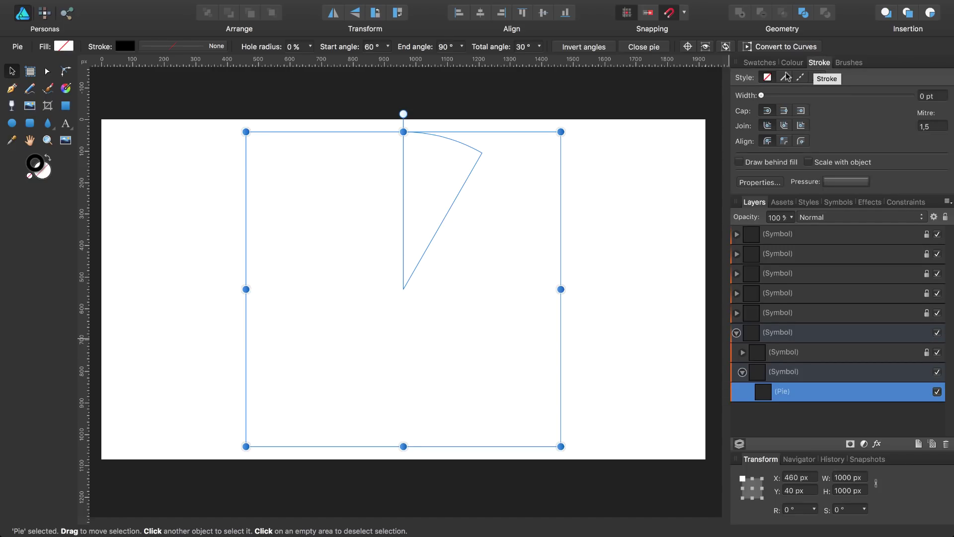
pyautogui.moveTo(761, 96); pyautogui.dragTo(764, 97)
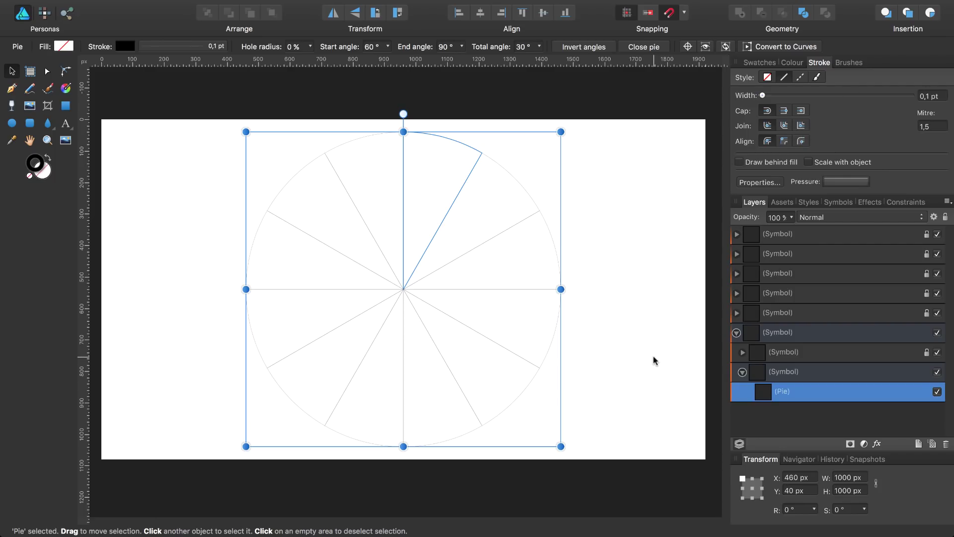
# Make the Pie's outline white and reselect its containing wedge symbol.
pyautogui.click(654, 360)
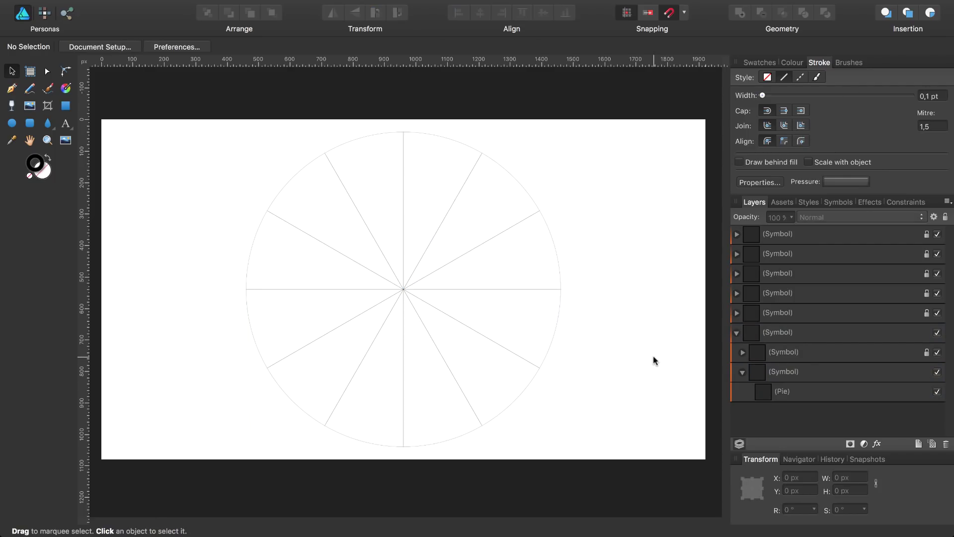
pyautogui.click(761, 394)
pyautogui.click(753, 64)
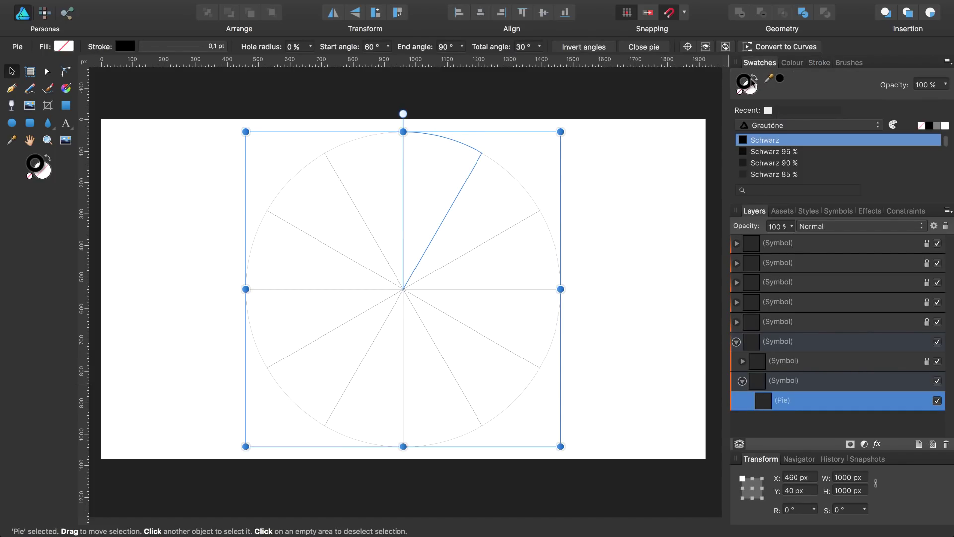
pyautogui.click(945, 126)
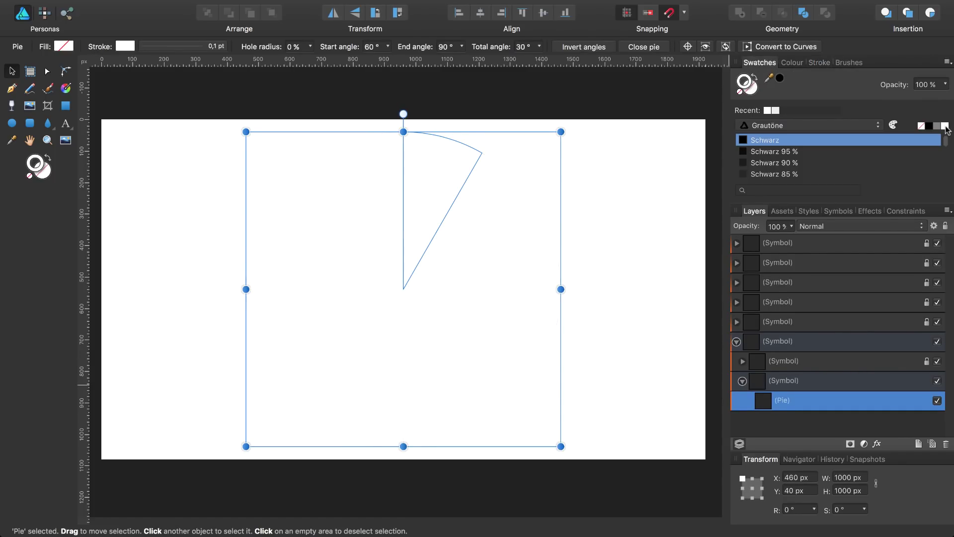
pyautogui.click(772, 343)
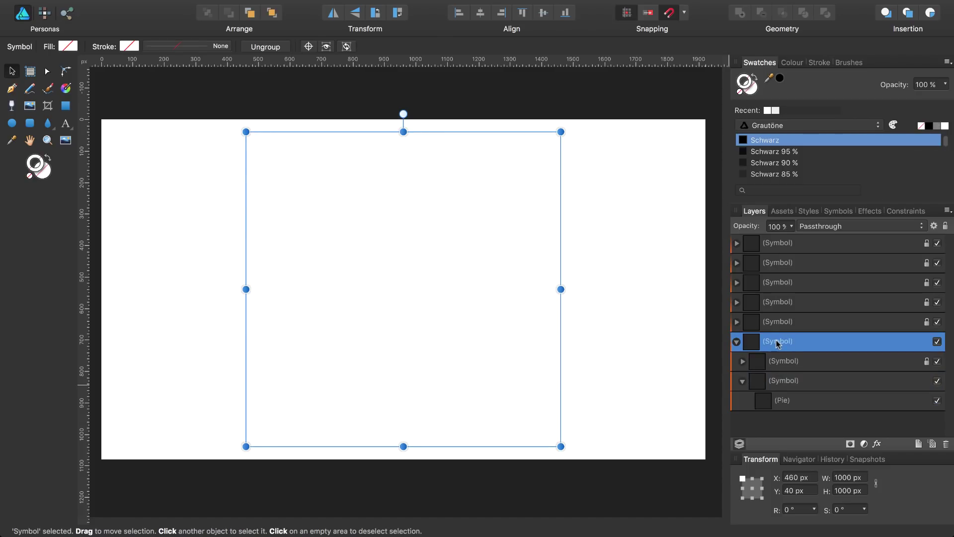
# Collapse the expanded Symbol layer so only the six symbol entries remain listed.
pyautogui.click(736, 342)
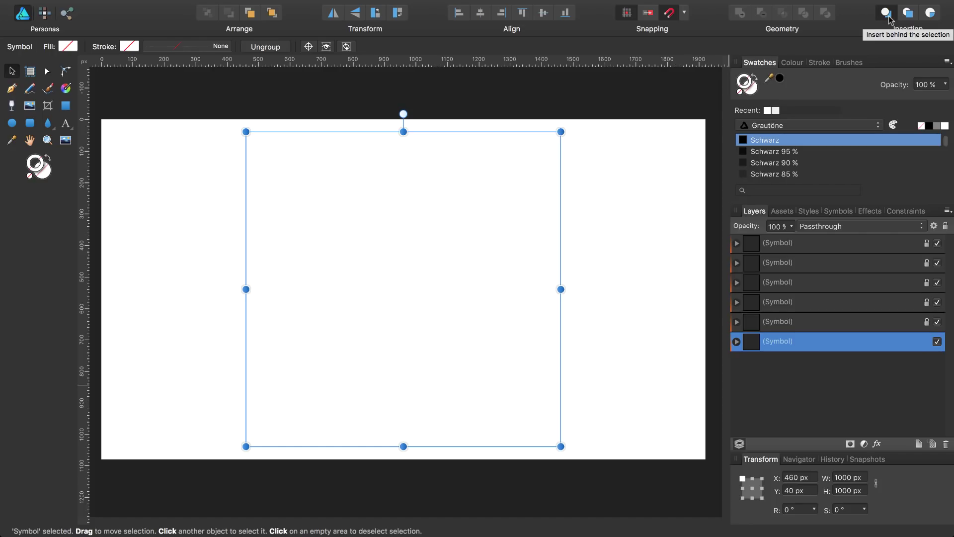
pyautogui.click(66, 106)
# Draw a rectangle covering the whole artboard and lay a linear gradient across it.
pyautogui.moveTo(102, 119); pyautogui.dragTo(706, 459)
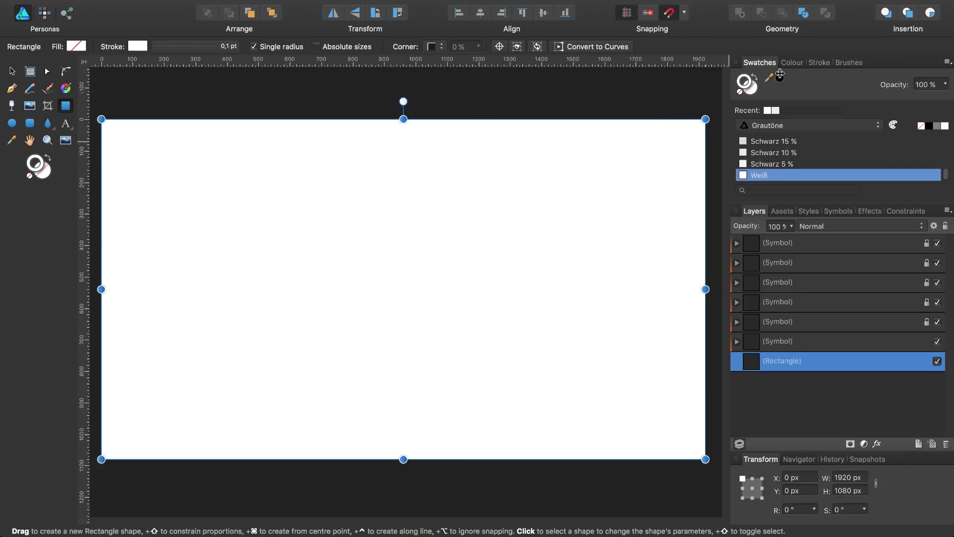
pyautogui.press('g')
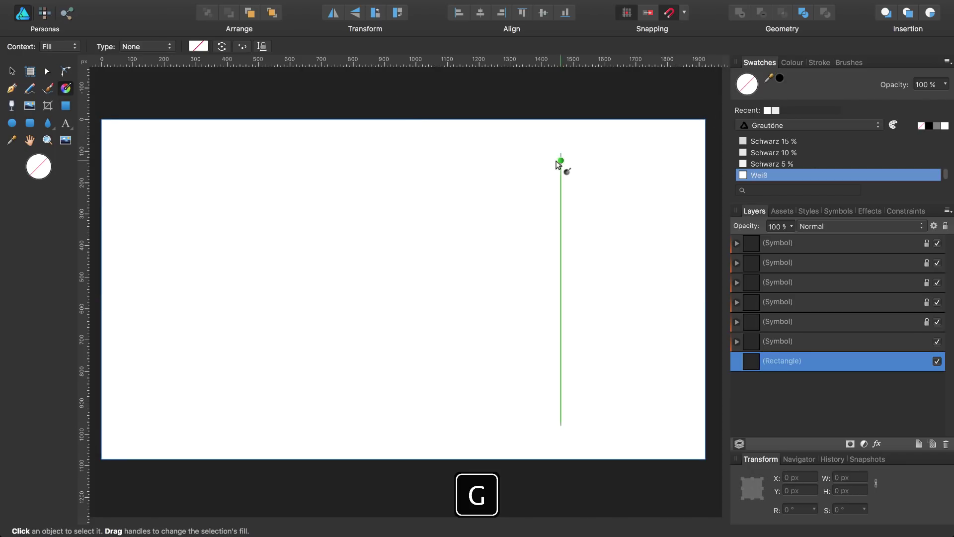
pyautogui.moveTo(458, 119)
pyautogui.mouseDown()
pyautogui.moveTo(307, 447)
pyautogui.moveTo(351, 458)
pyautogui.mouseUp()
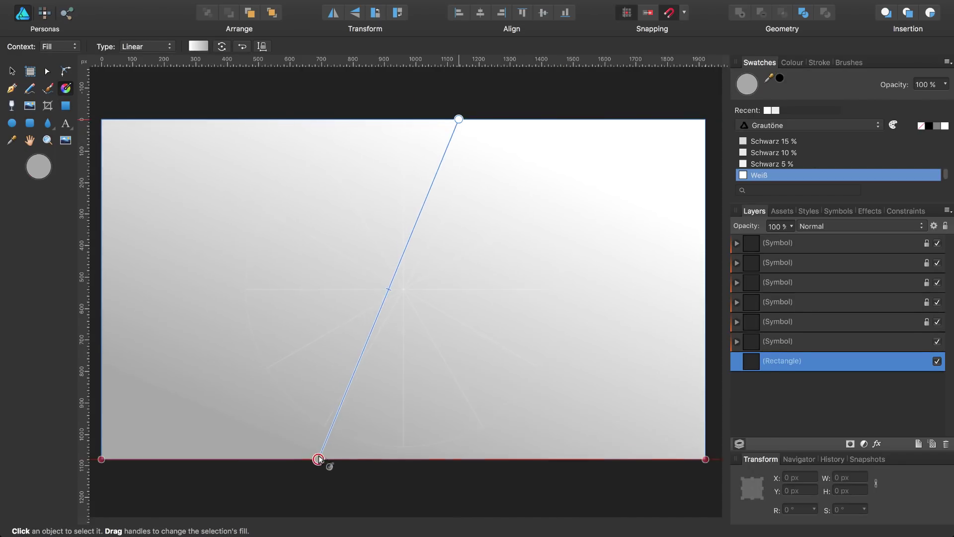
# Set both gradient stops to dark navy blues and save the document.
pyautogui.click(351, 458)
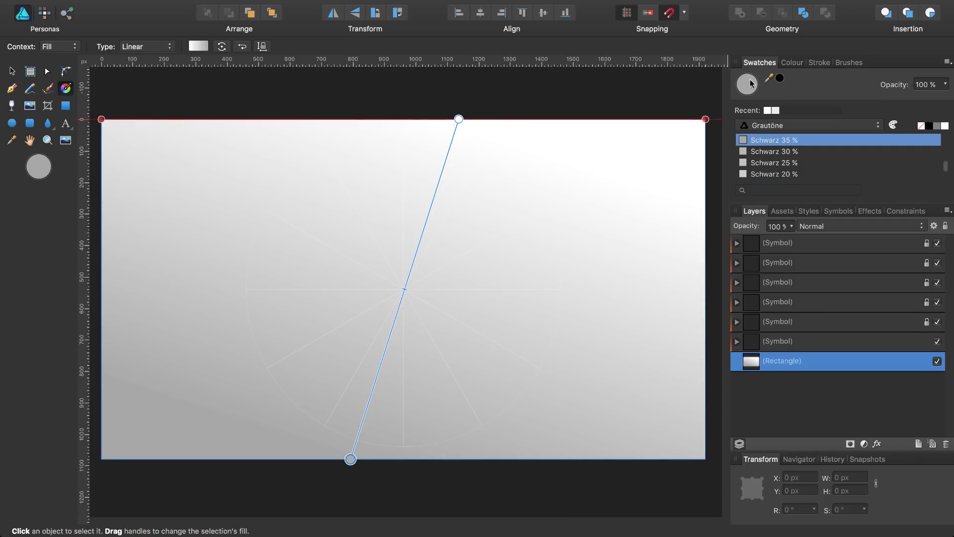
pyautogui.doubleClick(750, 83)
pyautogui.moveTo(532, 267)
pyautogui.mouseDown()
pyautogui.moveTo(539, 288)
pyautogui.moveTo(525, 315)
pyautogui.mouseUp()
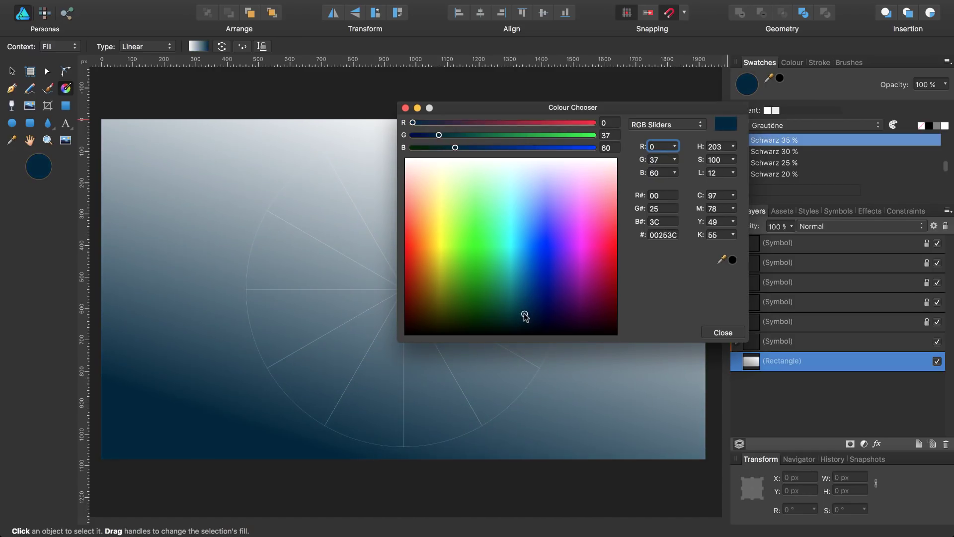
pyautogui.moveTo(525, 112); pyautogui.dragTo(675, 226)
pyautogui.click(458, 120)
pyautogui.click(681, 388)
pyautogui.moveTo(681, 388); pyautogui.dragTo(677, 414)
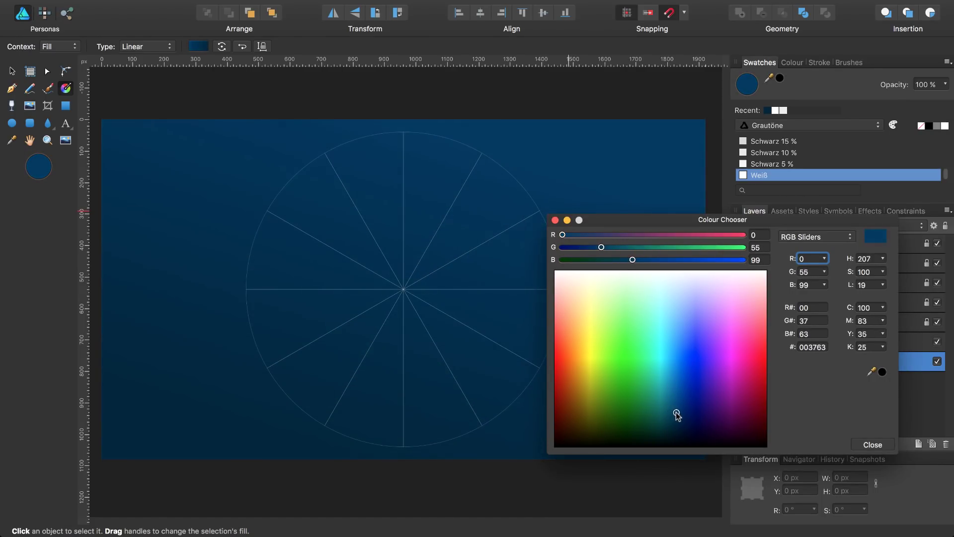
pyautogui.moveTo(677, 415); pyautogui.dragTo(672, 436)
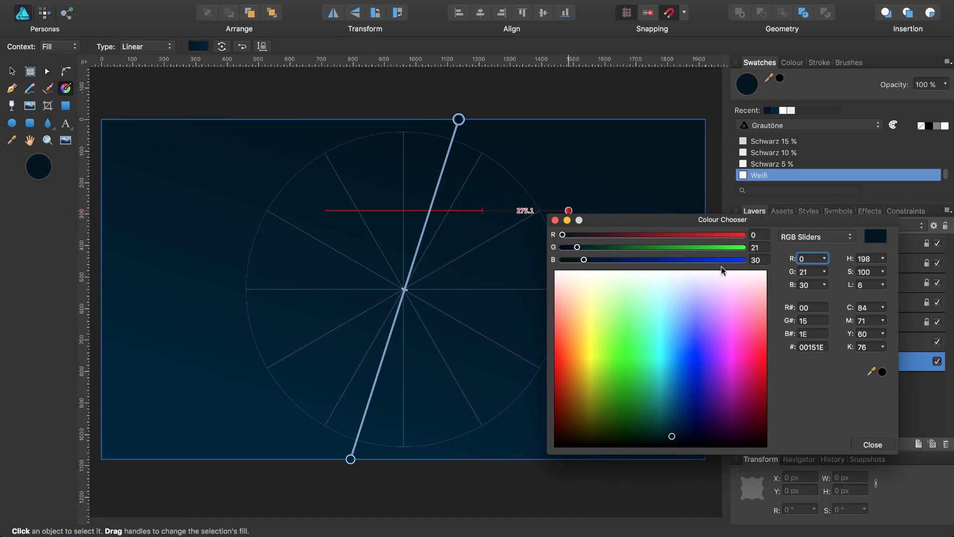
pyautogui.click(874, 444)
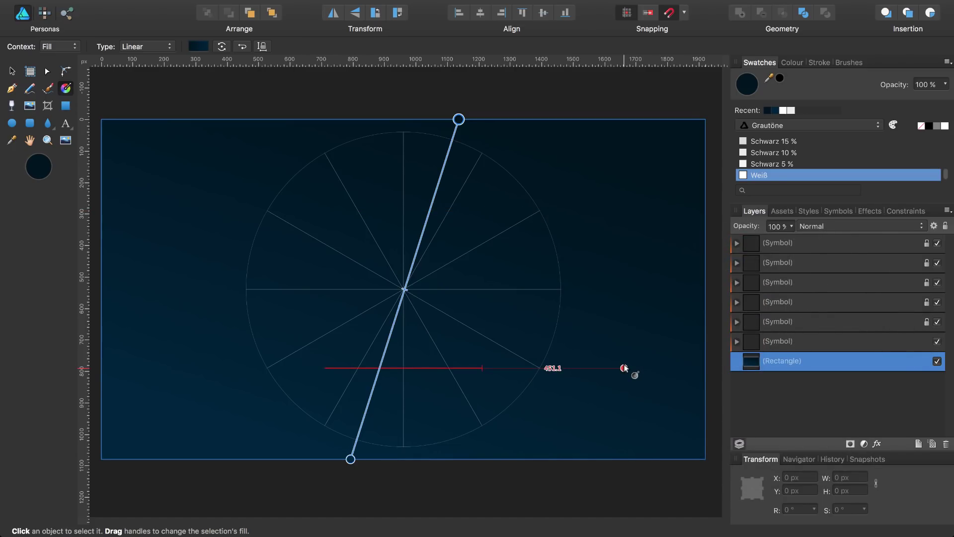
pyautogui.press('super+s')
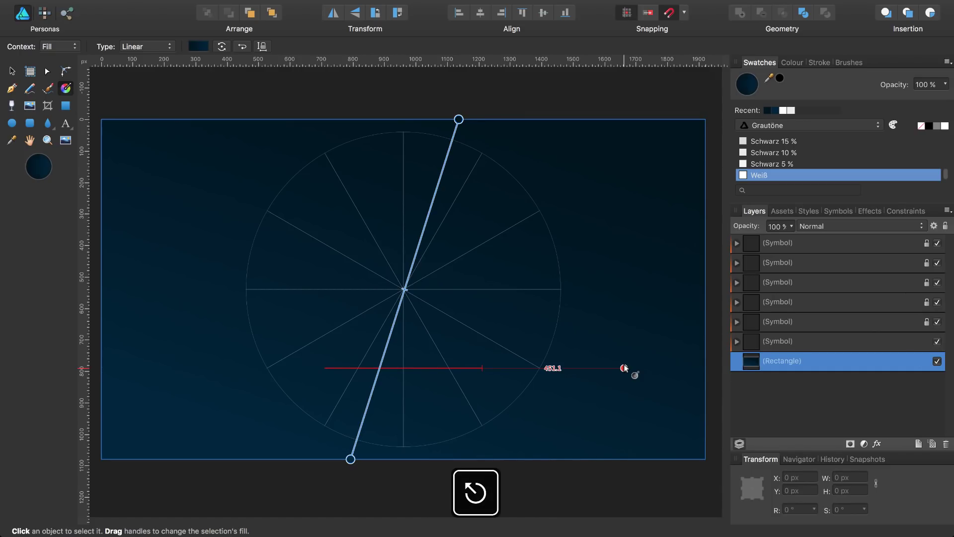
pyautogui.press('v')
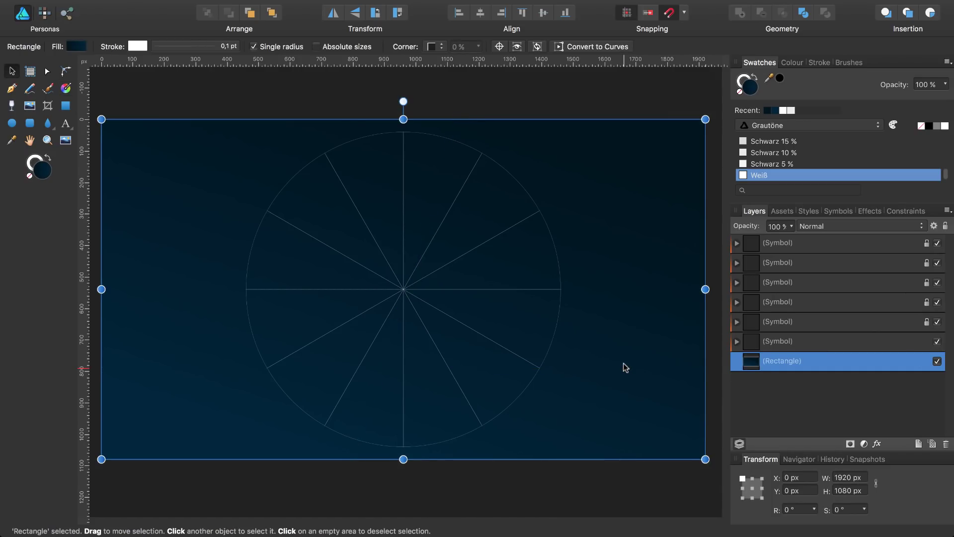
# Lock the gradient background and select the Pie layer inside the nested symbol.
pyautogui.press('super+l')
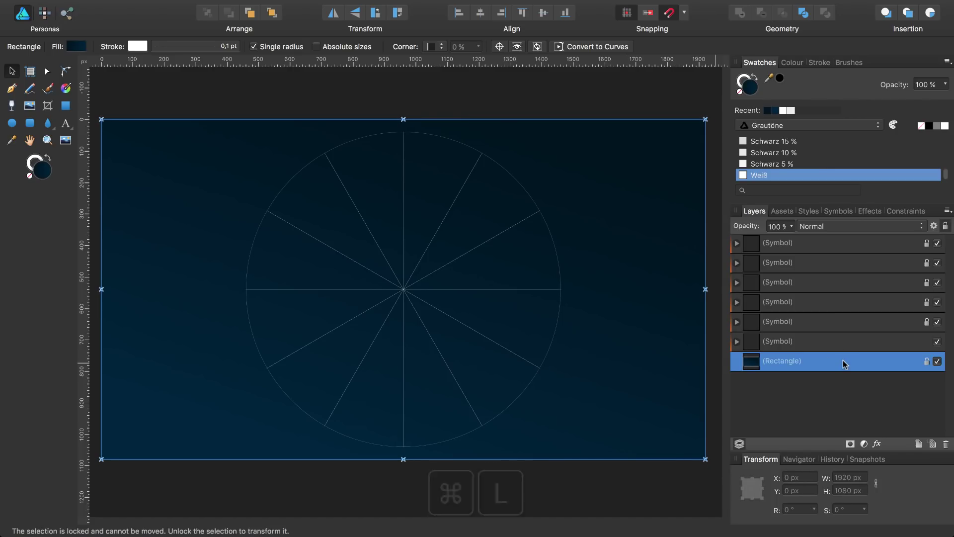
pyautogui.click(826, 403)
pyautogui.click(738, 342)
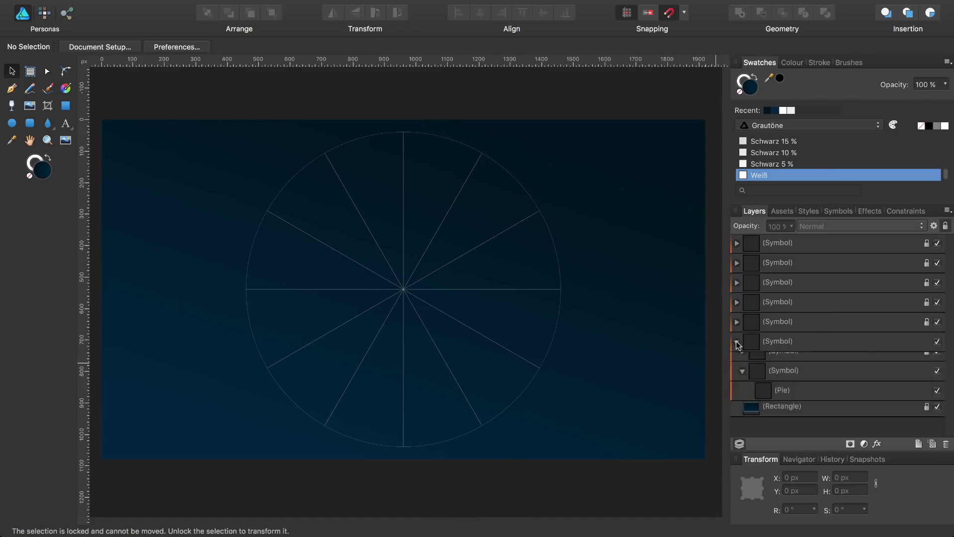
pyautogui.click(743, 381)
pyautogui.click(778, 401)
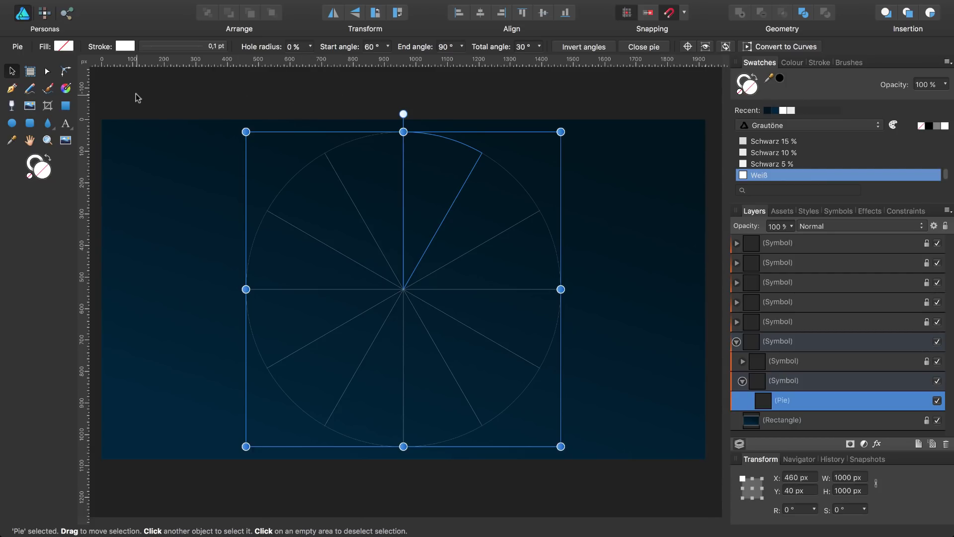
# Start a Pen outline zigzagging up the slice's centre line with a side spike.
pyautogui.click(11, 89)
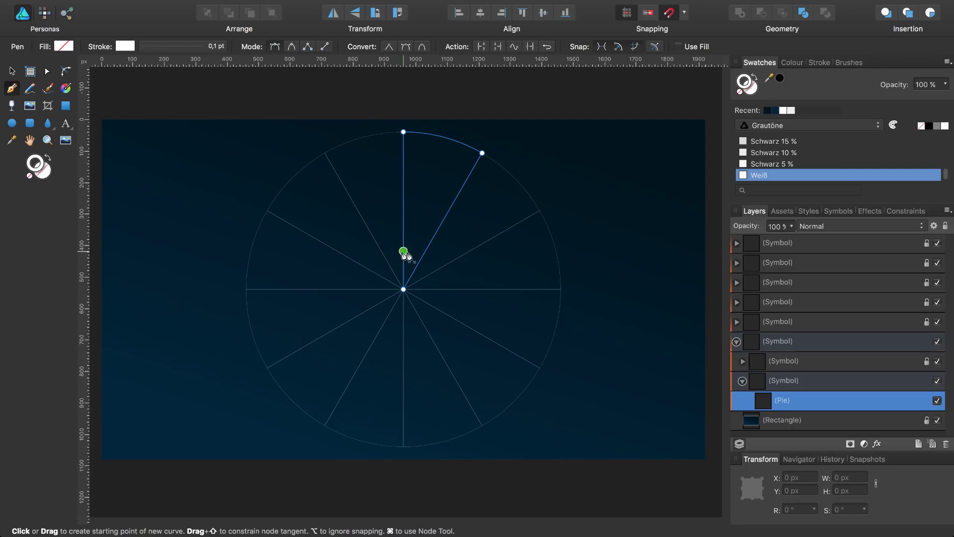
pyautogui.click(404, 268)
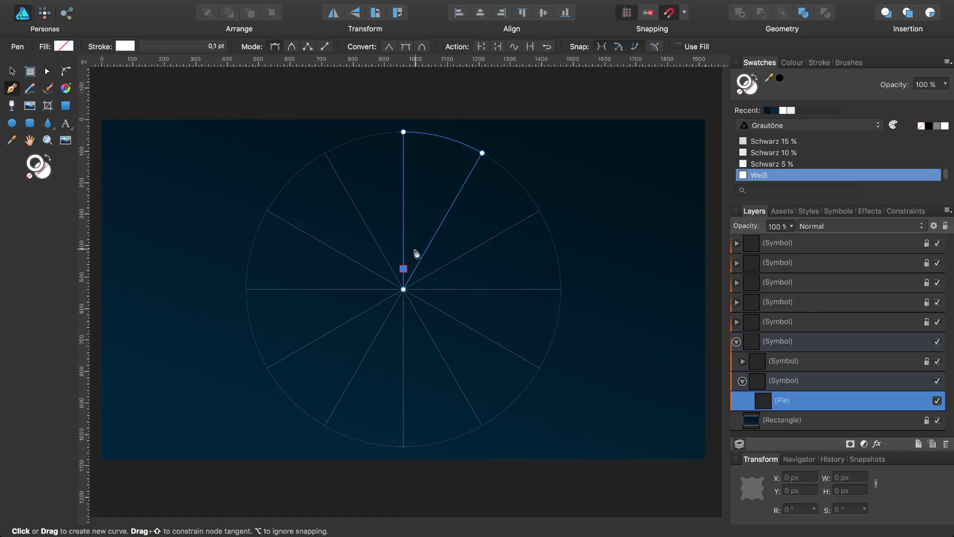
pyautogui.click(416, 249)
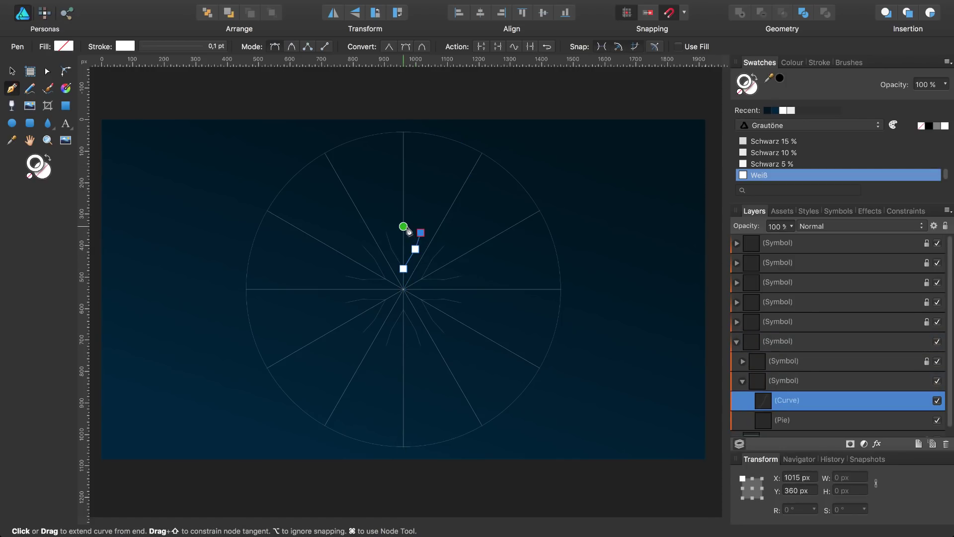
pyautogui.click(404, 226)
pyautogui.click(416, 211)
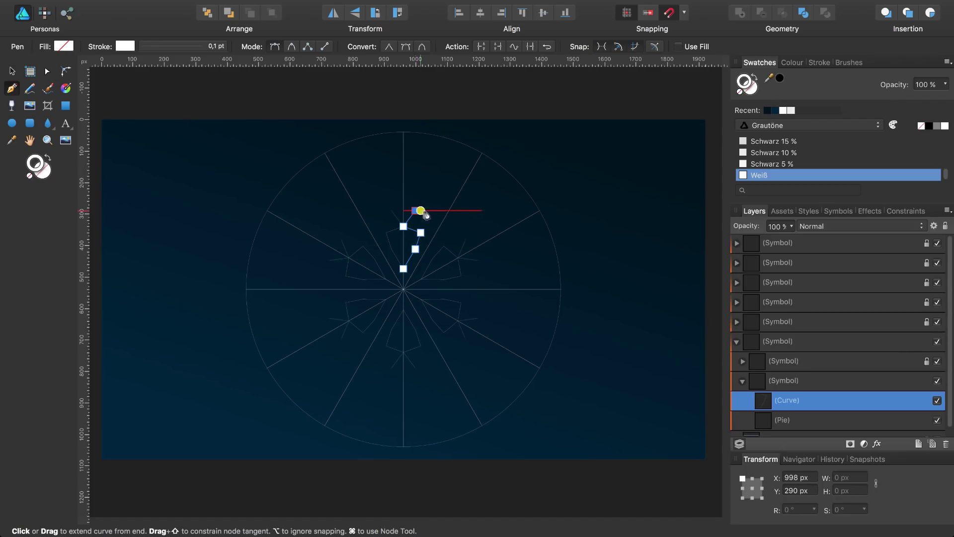
pyautogui.click(433, 210)
pyautogui.click(443, 190)
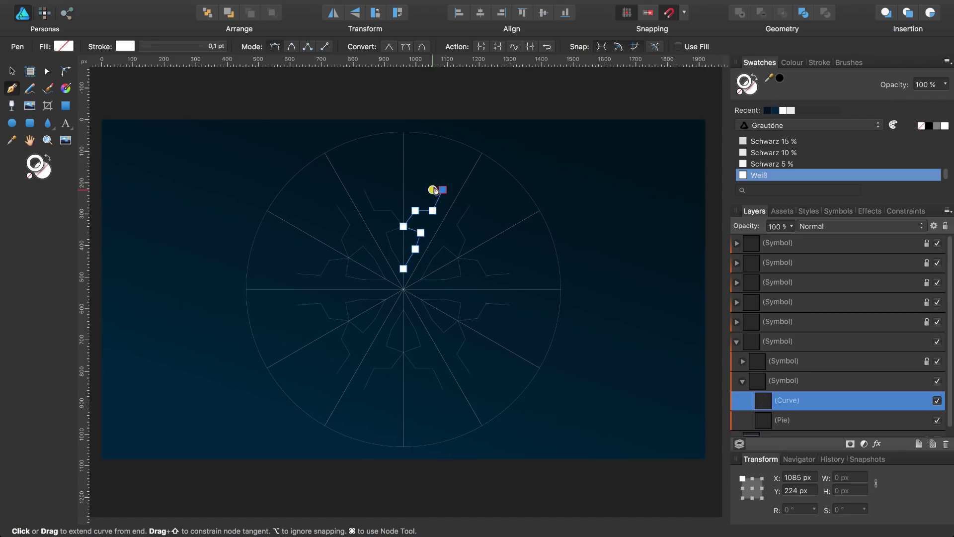
pyautogui.click(416, 183)
# Finish the arm outline to its tip, close it, and set 0,8 pt stroke width.
pyautogui.click(404, 167)
pyautogui.click(421, 158)
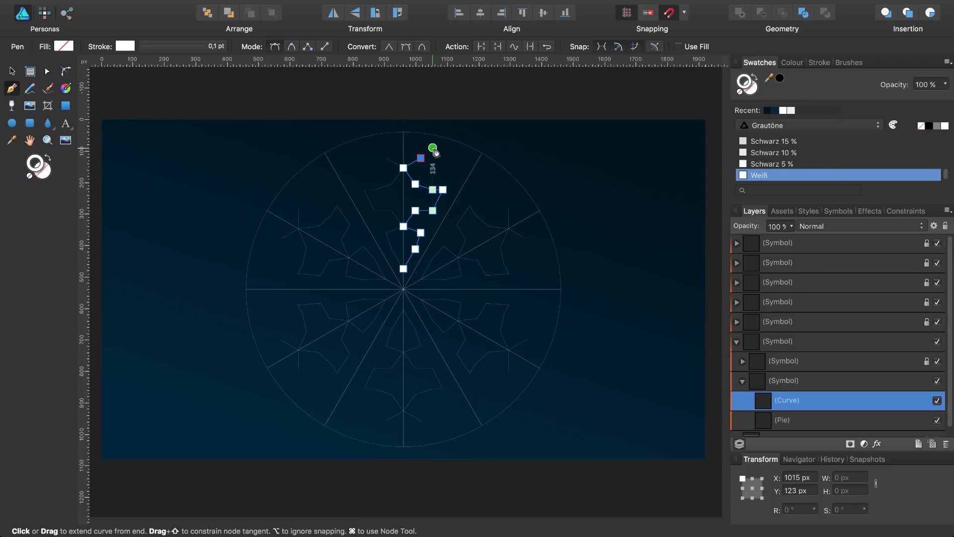
pyautogui.click(433, 148)
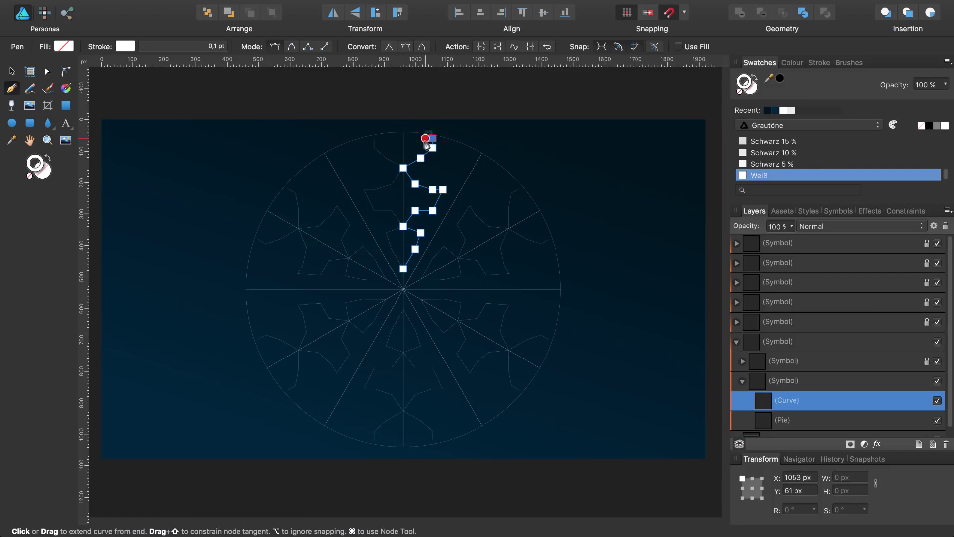
pyautogui.click(415, 152)
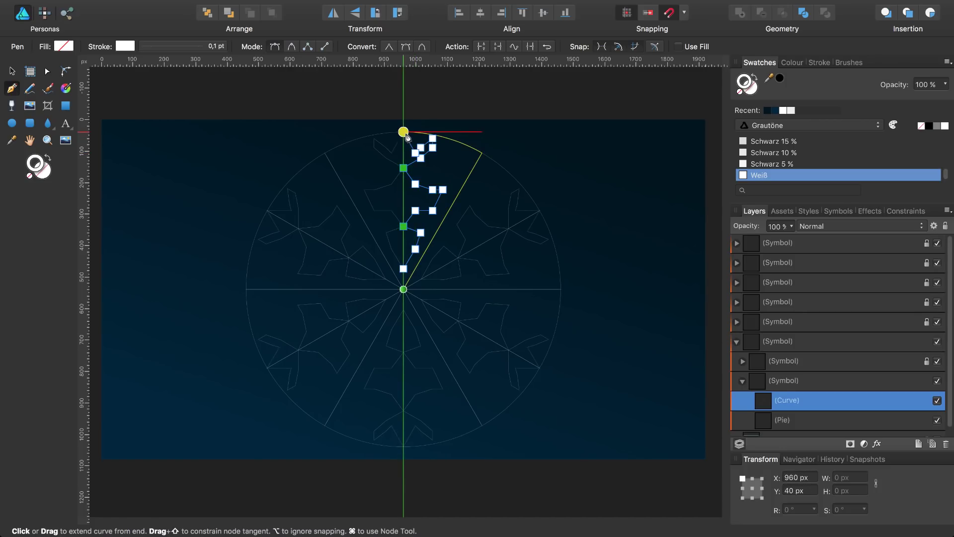
pyautogui.click(403, 132)
pyautogui.click(404, 269)
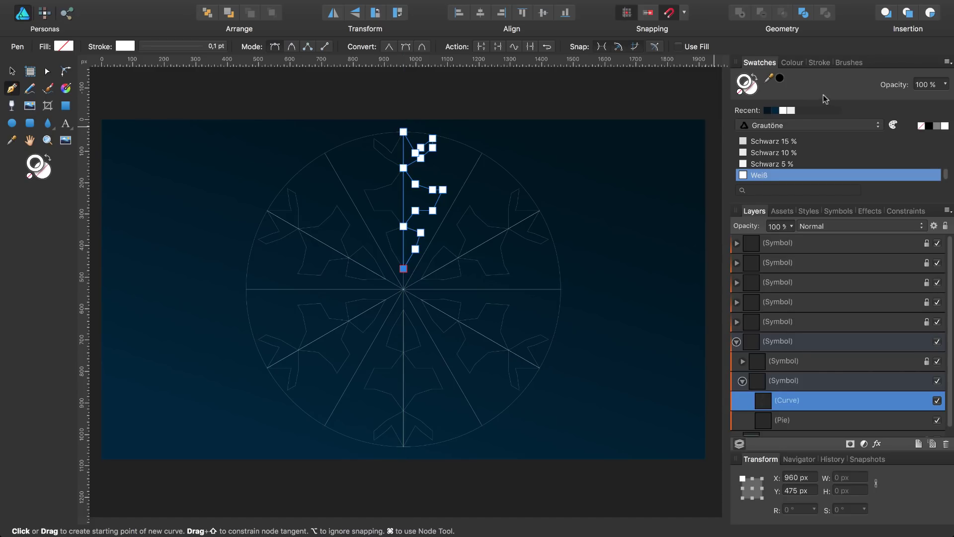
pyautogui.click(819, 63)
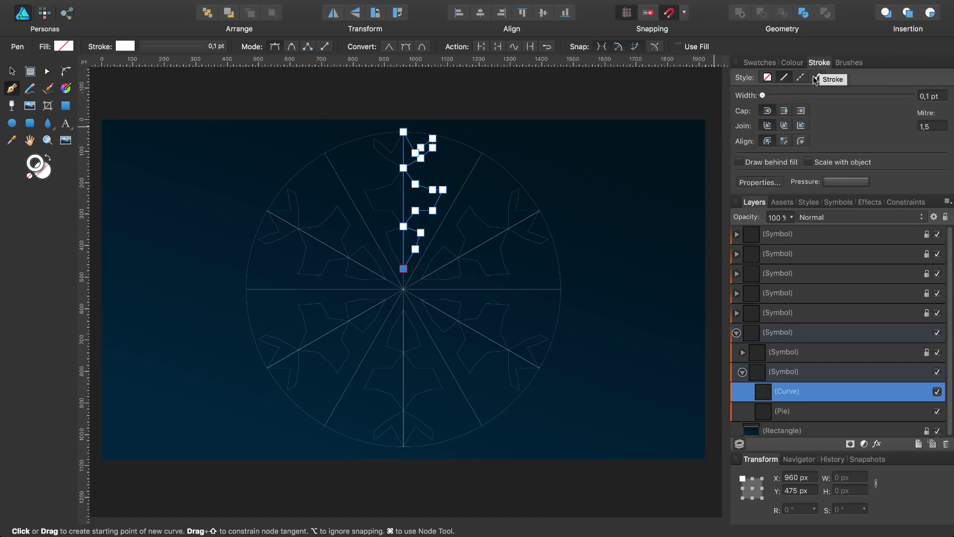
pyautogui.moveTo(763, 96); pyautogui.dragTo(787, 97)
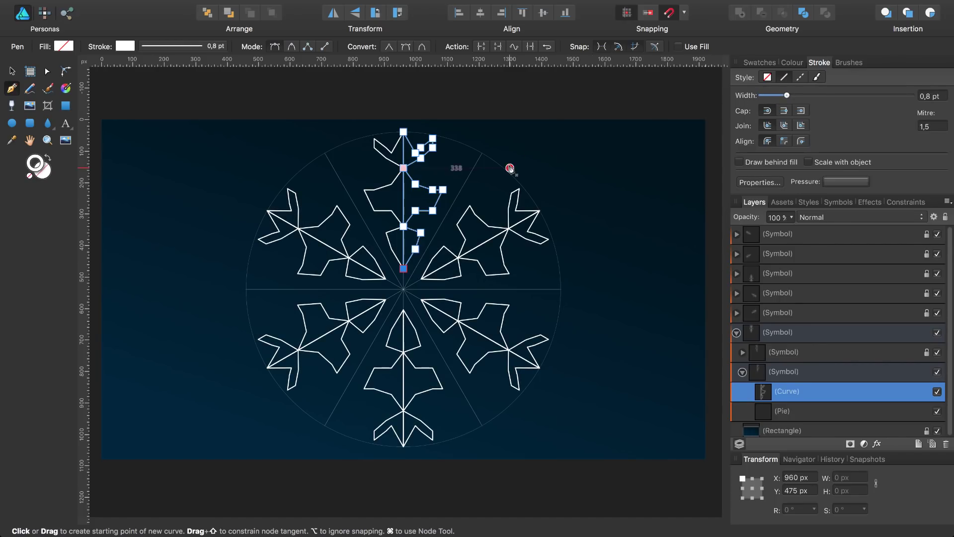
# Move the arm's bottom node to the centre and bend its lower segments into arcs.
pyautogui.press('z')
pyautogui.click(402, 242)
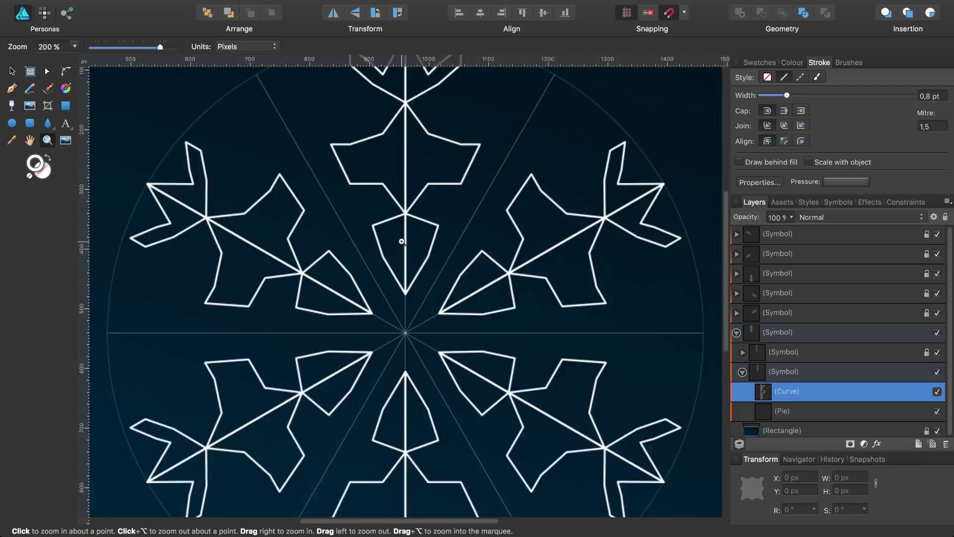
pyautogui.moveTo(402, 241); pyautogui.dragTo(430, 261)
pyautogui.press('a')
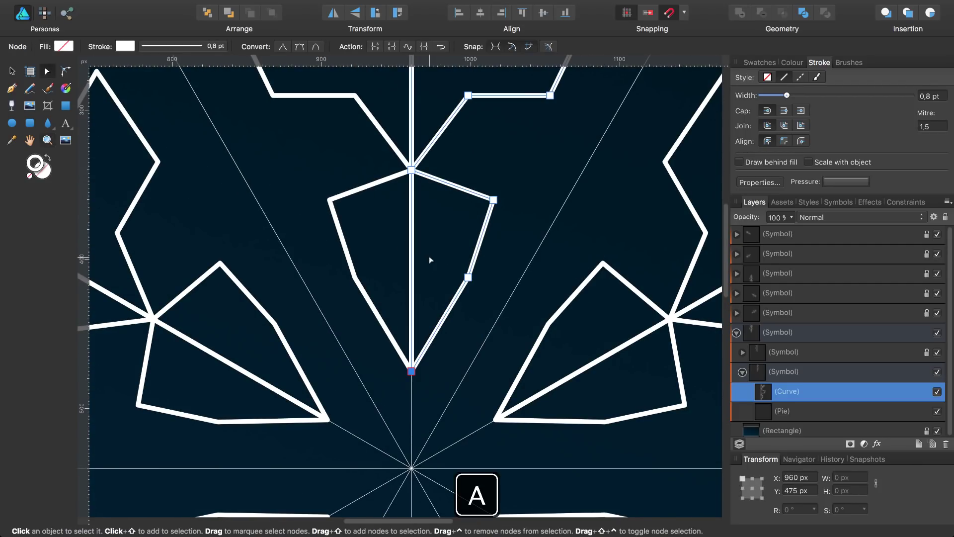
pyautogui.moveTo(411, 370); pyautogui.dragTo(412, 468)
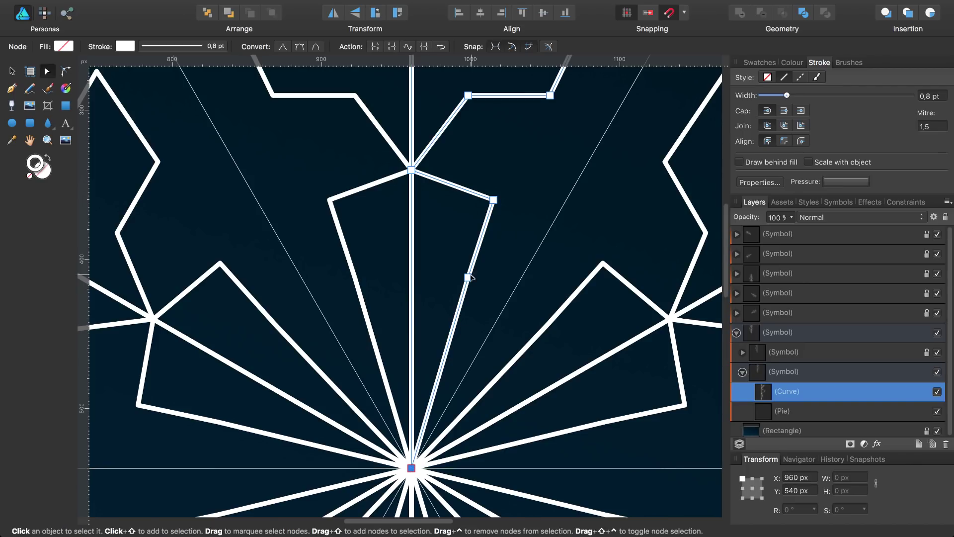
pyautogui.moveTo(449, 351); pyautogui.dragTo(437, 343)
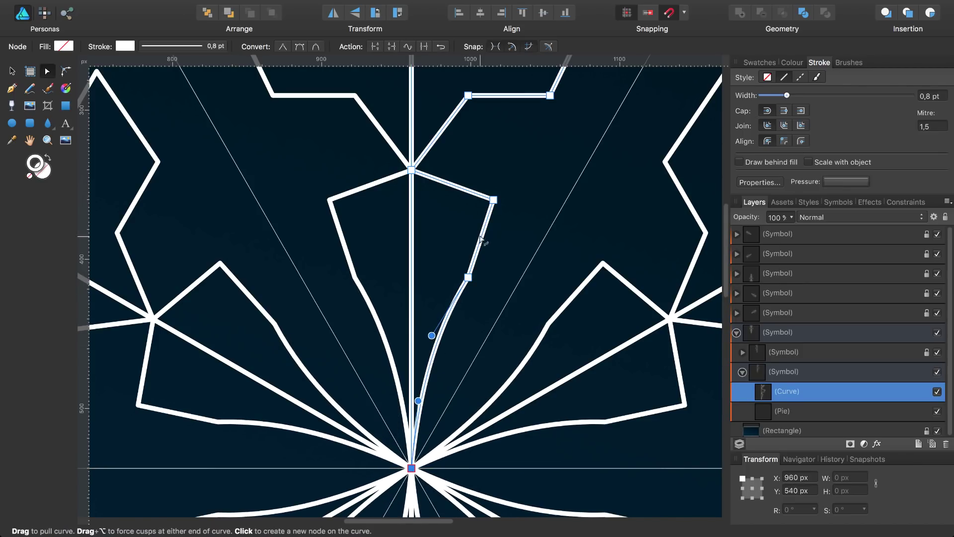
pyautogui.moveTo(483, 239); pyautogui.dragTo(498, 243)
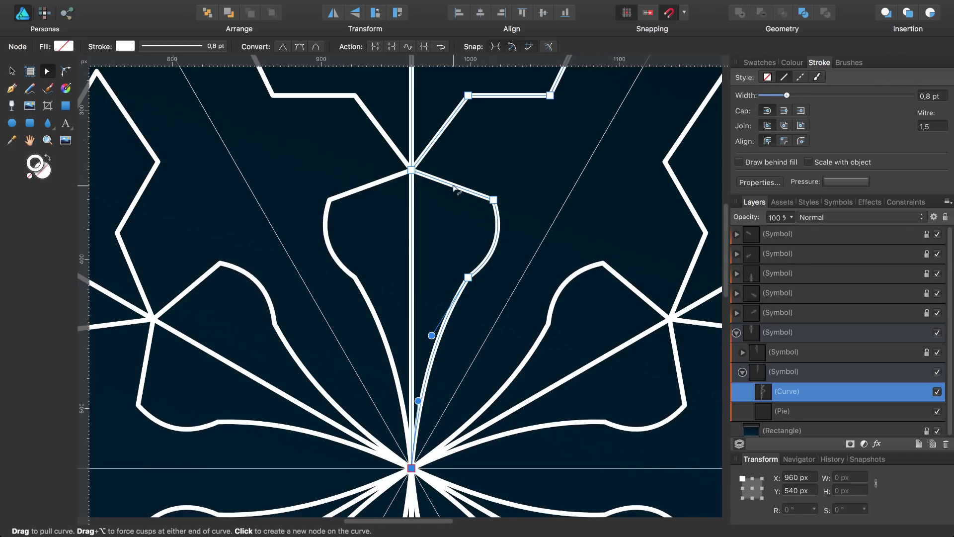
pyautogui.moveTo(454, 185); pyautogui.dragTo(449, 217)
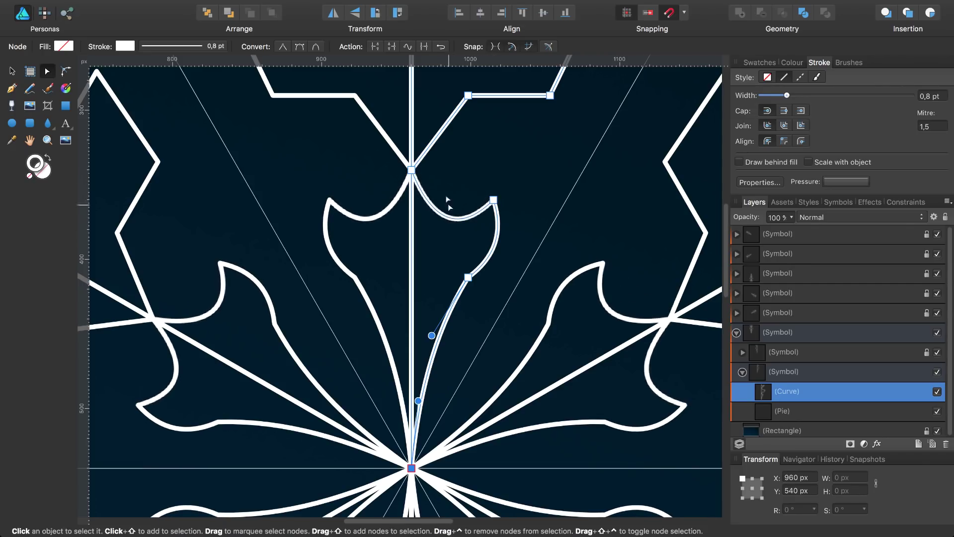
pyautogui.scroll(3, 447, 229)
pyautogui.moveTo(444, 244); pyautogui.dragTo(450, 252)
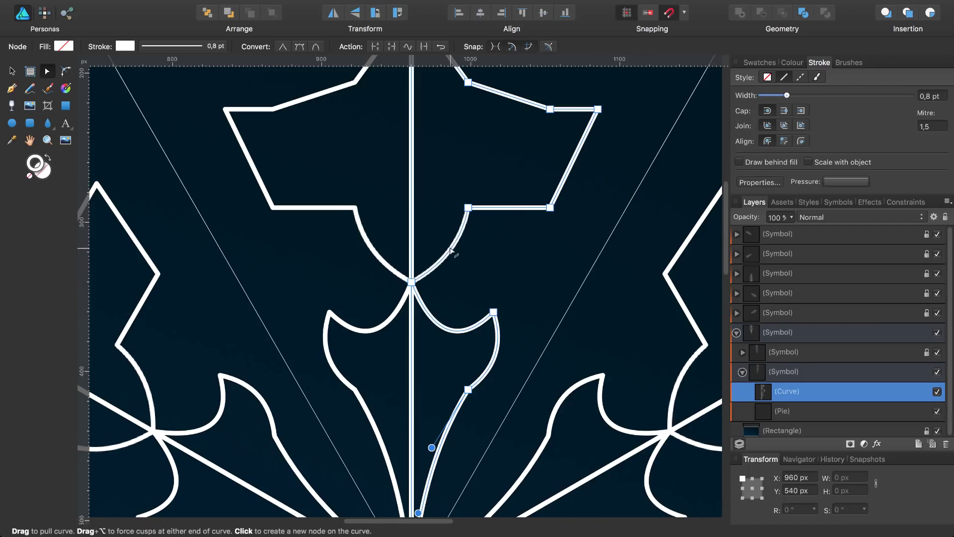
# Arch the upper leaf and tip segments into rounded lobes, then zoom to fit.
pyautogui.moveTo(513, 209); pyautogui.dragTo(512, 185)
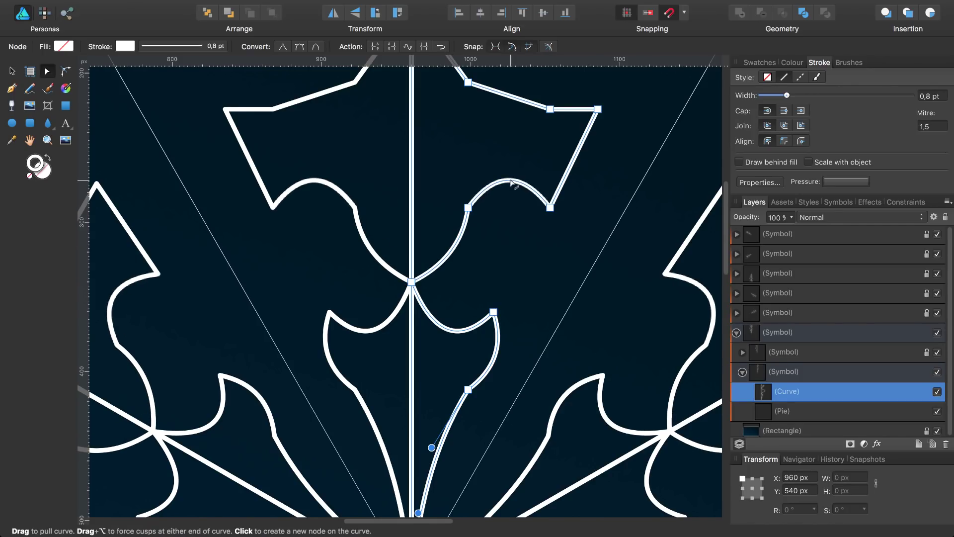
pyautogui.moveTo(571, 156); pyautogui.dragTo(571, 171)
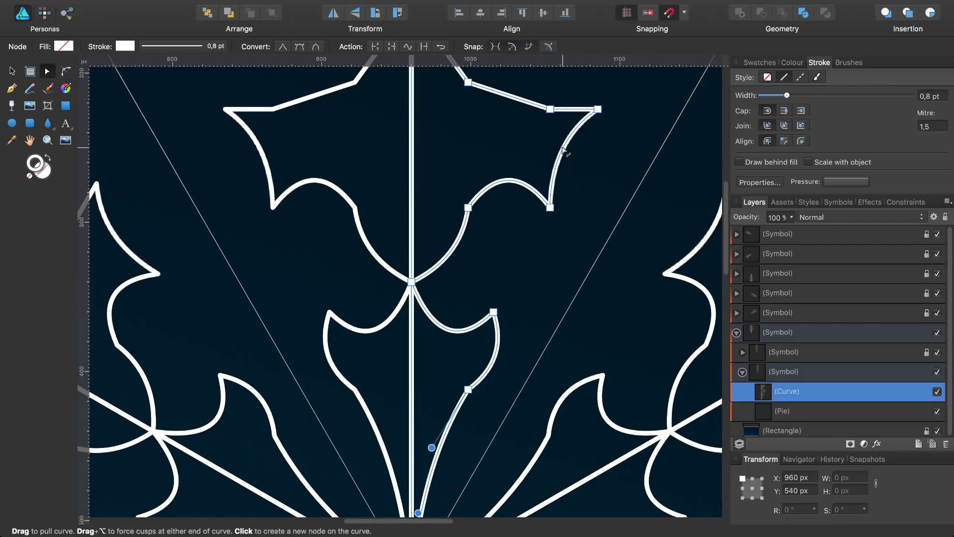
pyautogui.scroll(4, 574, 176)
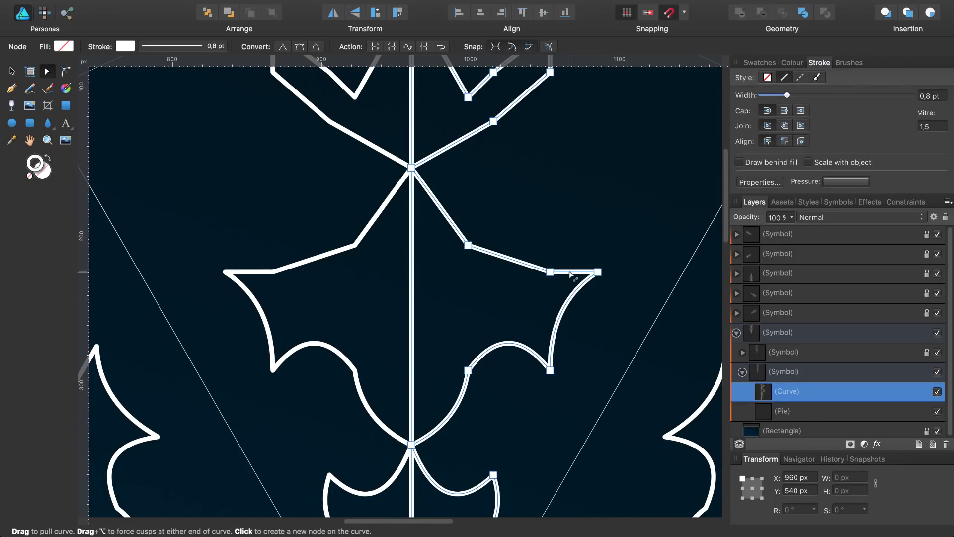
pyautogui.moveTo(573, 271); pyautogui.dragTo(583, 243)
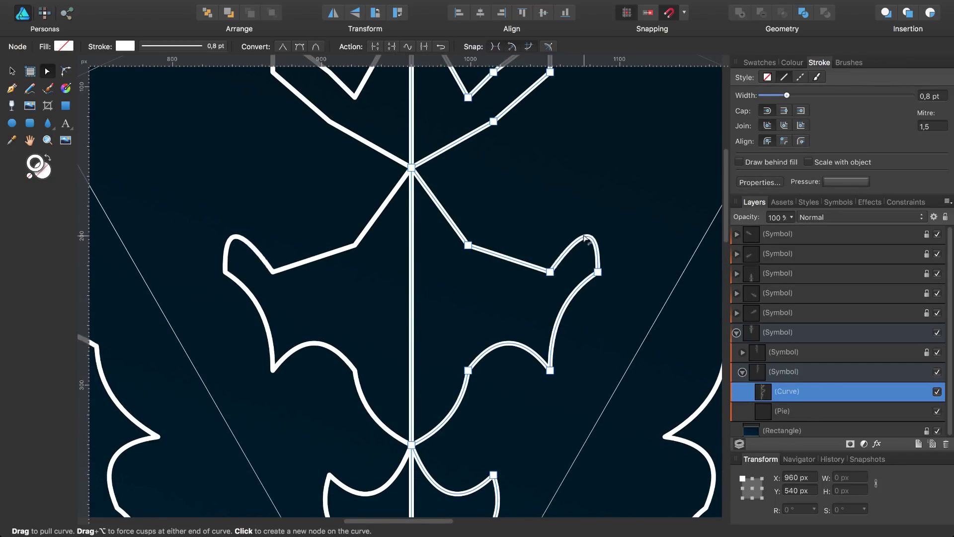
pyautogui.moveTo(517, 261); pyautogui.dragTo(522, 220)
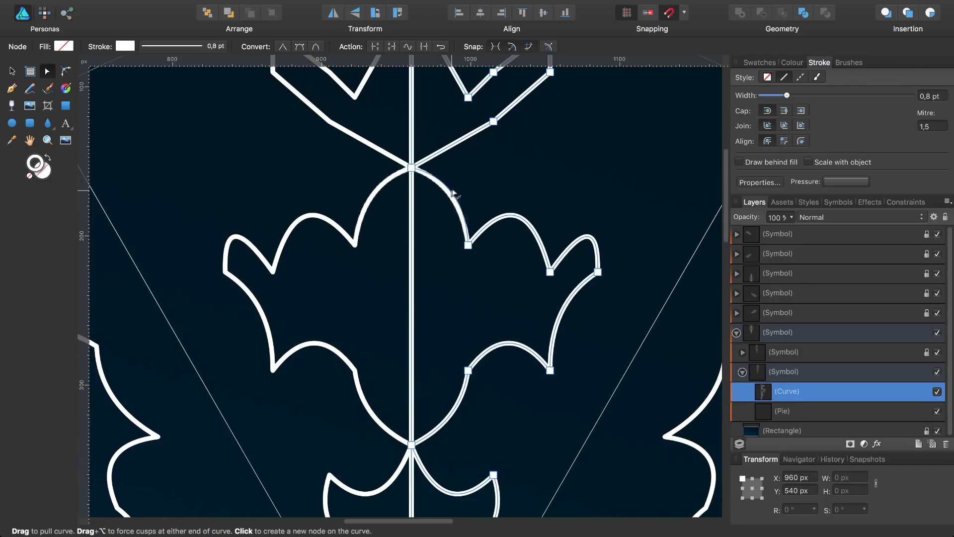
pyautogui.moveTo(437, 206); pyautogui.dragTo(450, 196)
pyautogui.scroll(5, 562, 181)
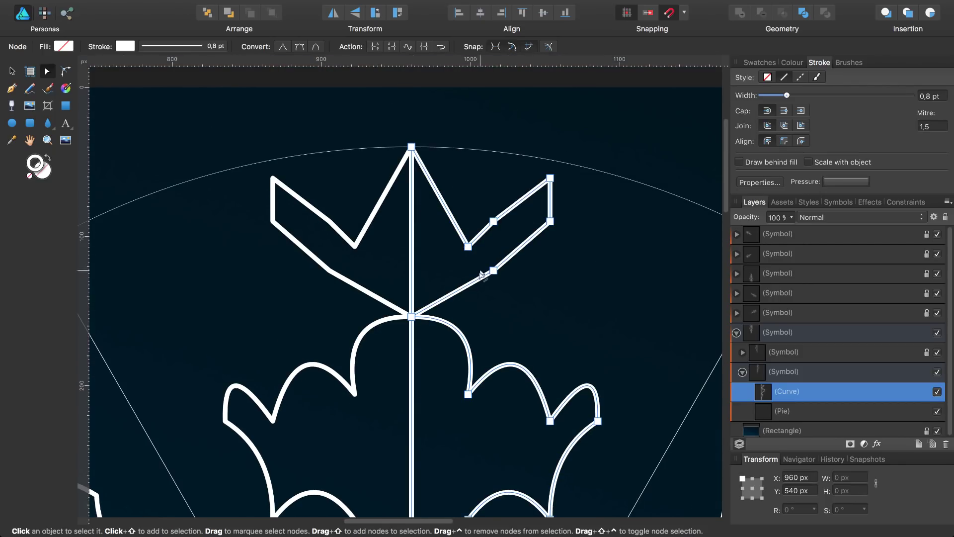
pyautogui.moveTo(452, 294); pyautogui.dragTo(468, 299)
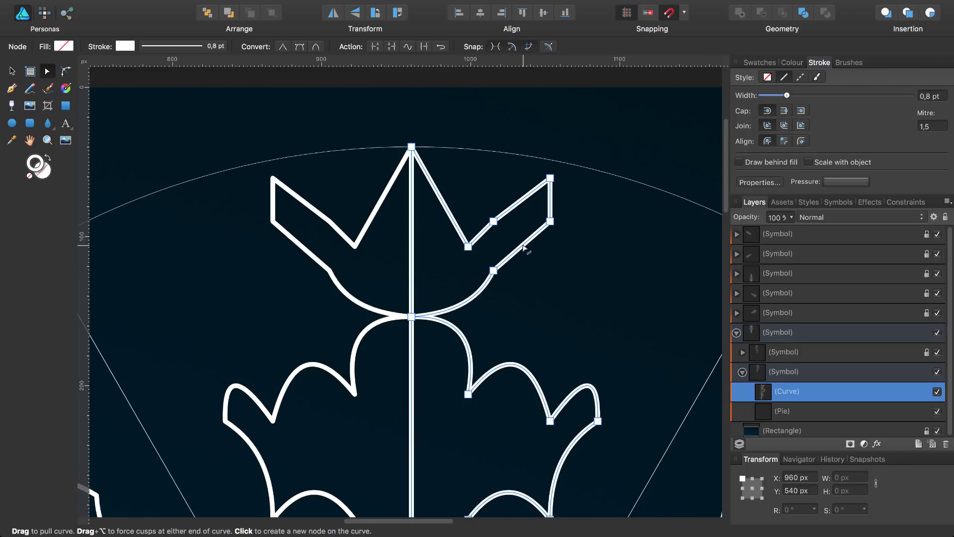
pyautogui.moveTo(523, 246); pyautogui.dragTo(537, 259)
pyautogui.moveTo(551, 202)
pyautogui.mouseDown()
pyautogui.moveTo(559, 200)
pyautogui.moveTo(480, 240)
pyautogui.moveTo(474, 228)
pyautogui.moveTo(444, 277)
pyautogui.mouseUp()
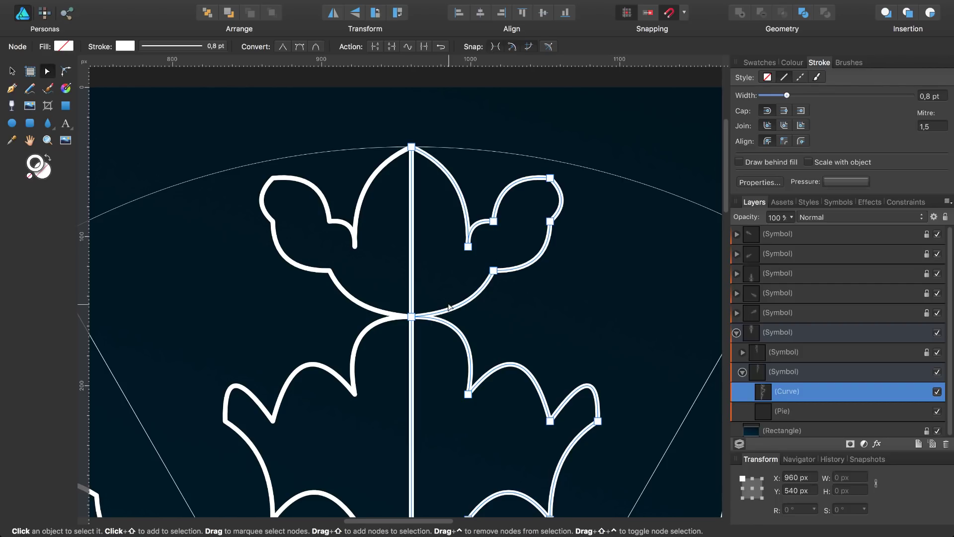
pyautogui.press('super+0')
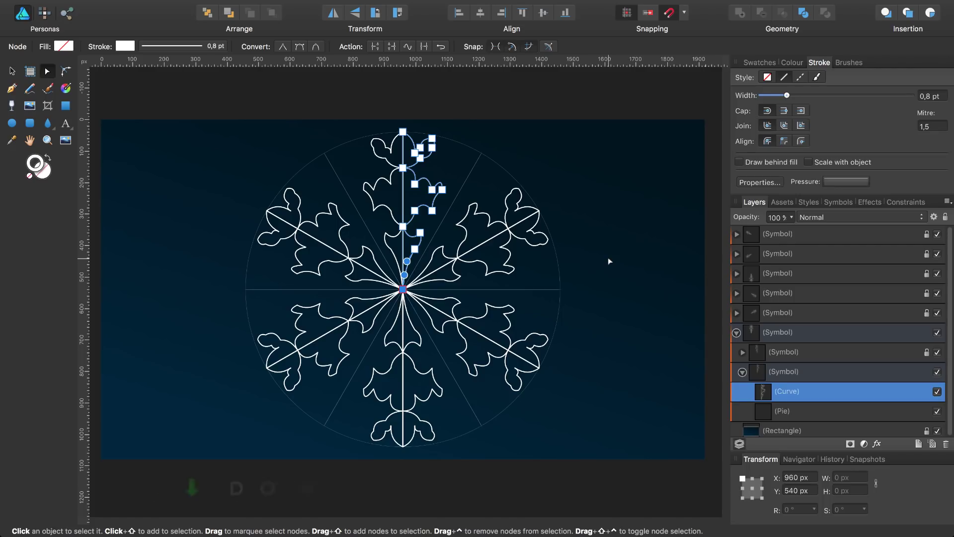
# Nest the Curve layer inside Pie and set the Pie's stroke to None.
pyautogui.click(608, 259)
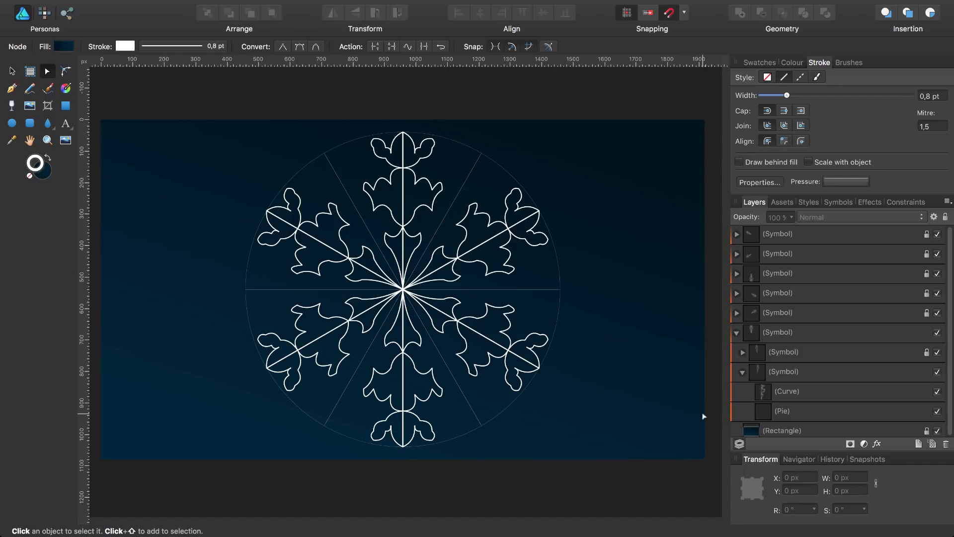
pyautogui.moveTo(763, 392); pyautogui.dragTo(769, 414)
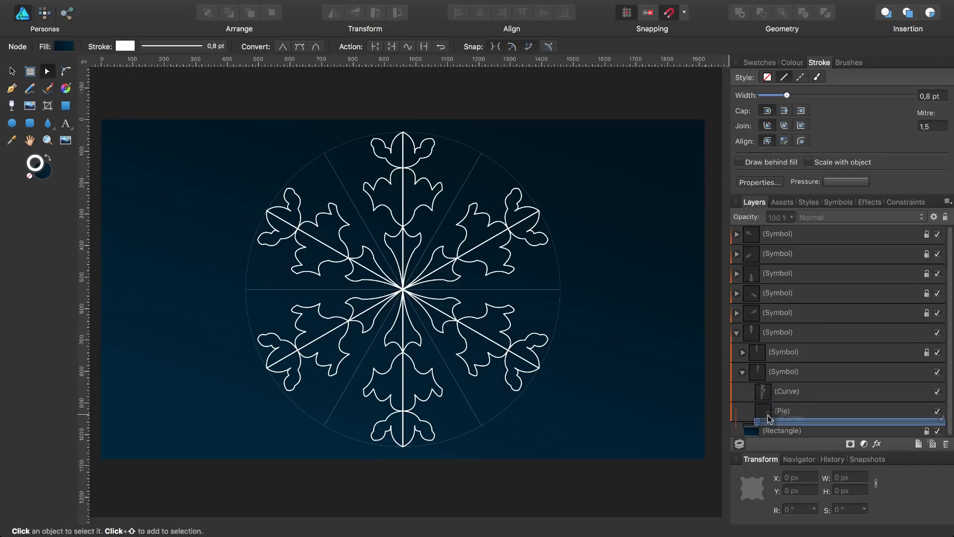
pyautogui.scroll(-1, 808, 387)
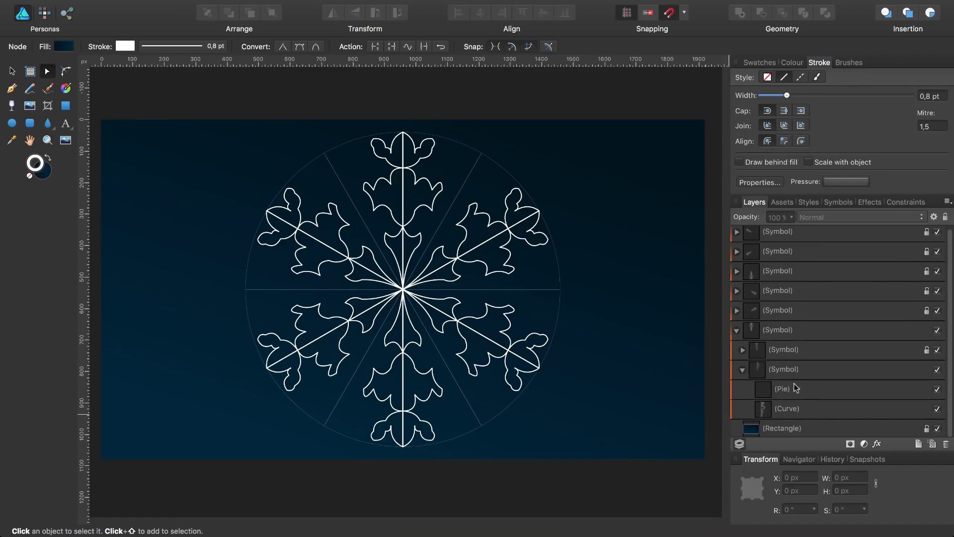
pyautogui.moveTo(768, 409); pyautogui.dragTo(775, 398)
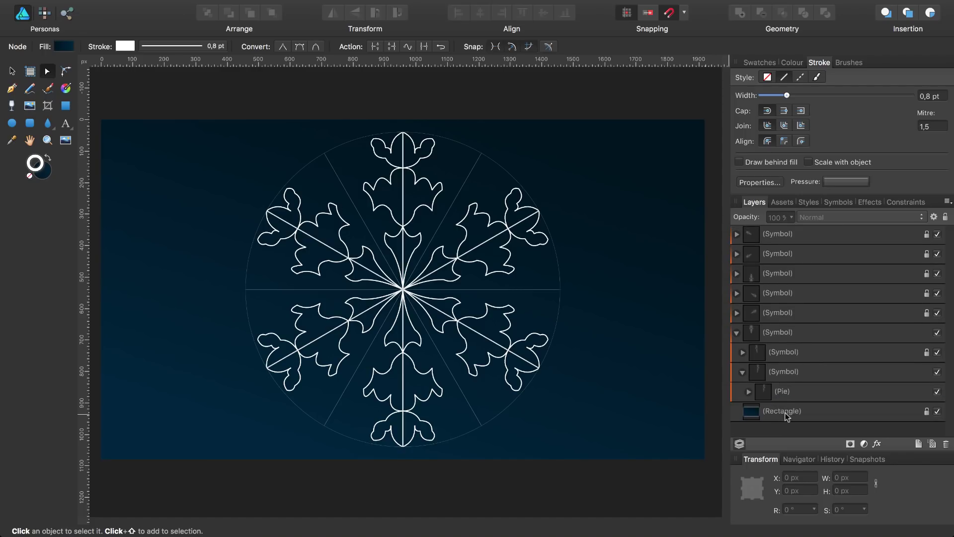
pyautogui.click(748, 393)
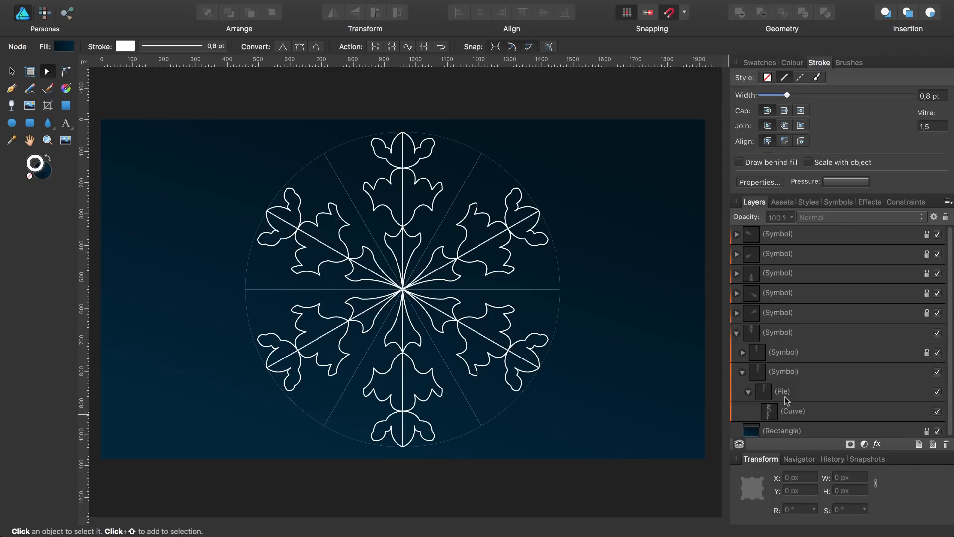
pyautogui.click(783, 393)
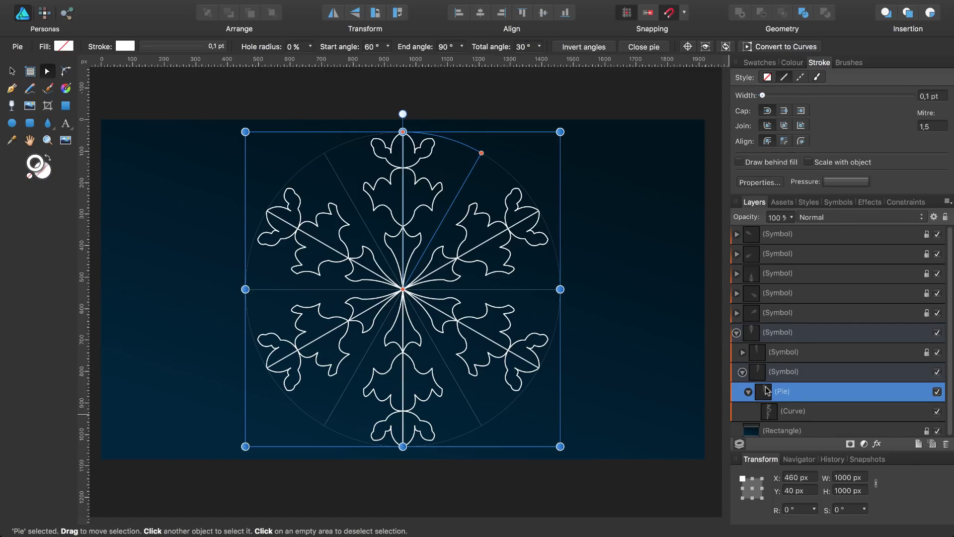
pyautogui.click(768, 77)
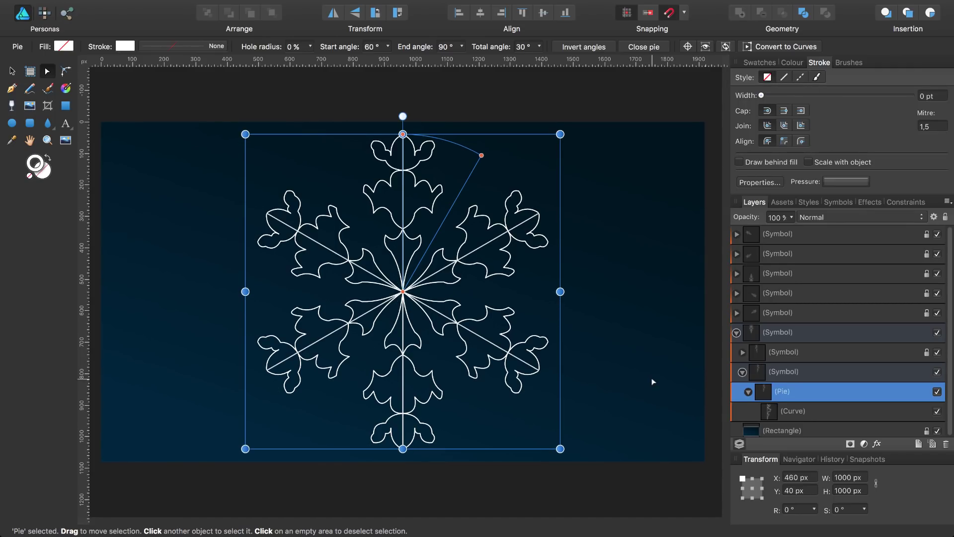
pyautogui.click(663, 496)
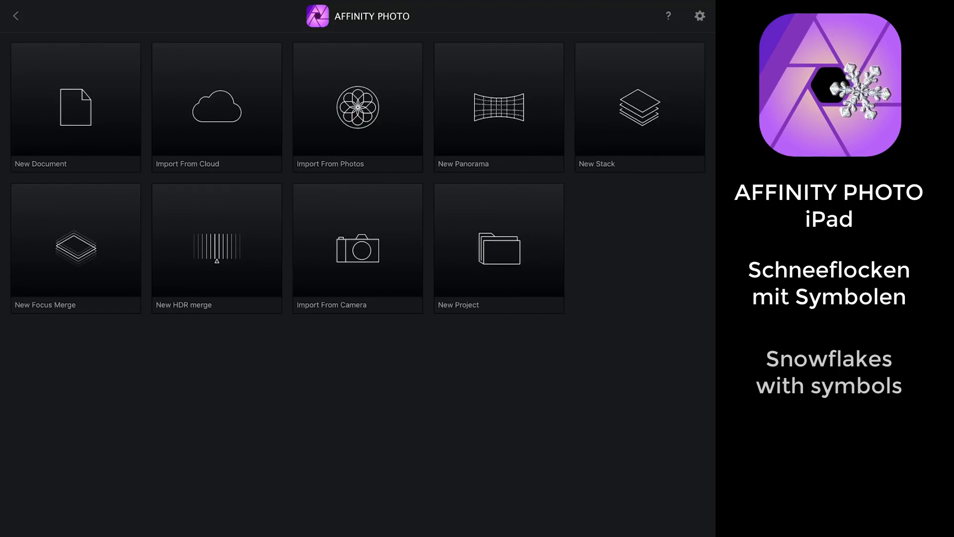
# Import the Schneekristall-Zeichenvorlage file from the cloud on the start screen.
pyautogui.click(181, 84)
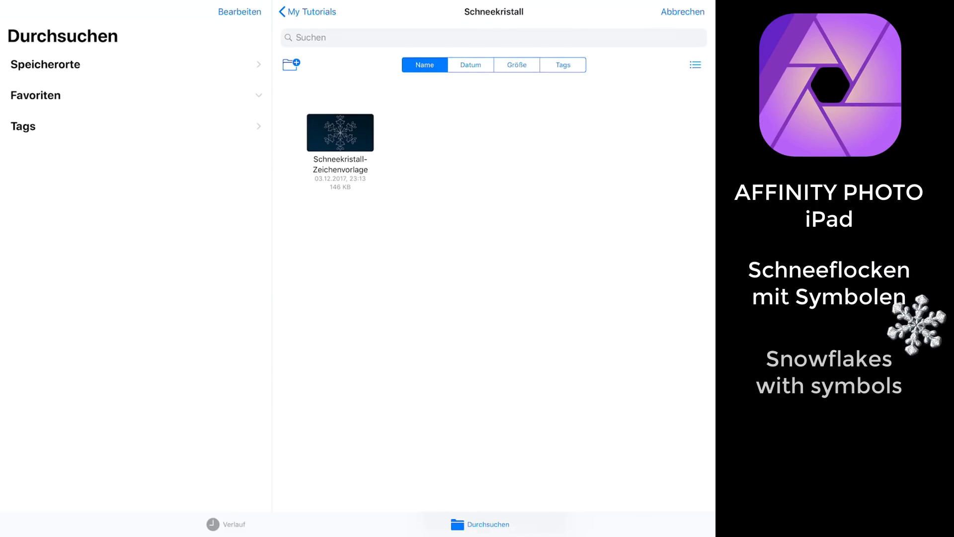
pyautogui.click(339, 156)
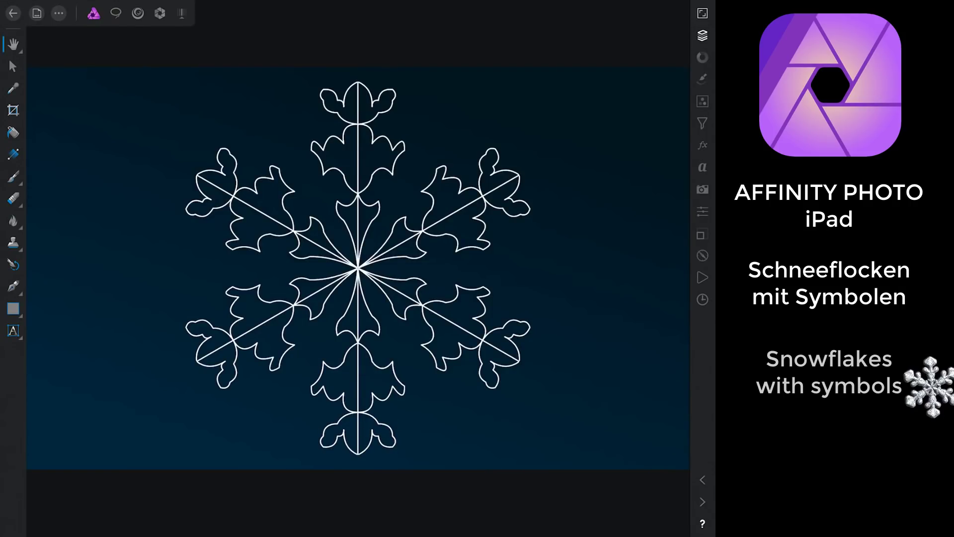
# Expand the Symbol, nested Symbol and Pie layers and select the arm's Curve.
pyautogui.click(703, 35)
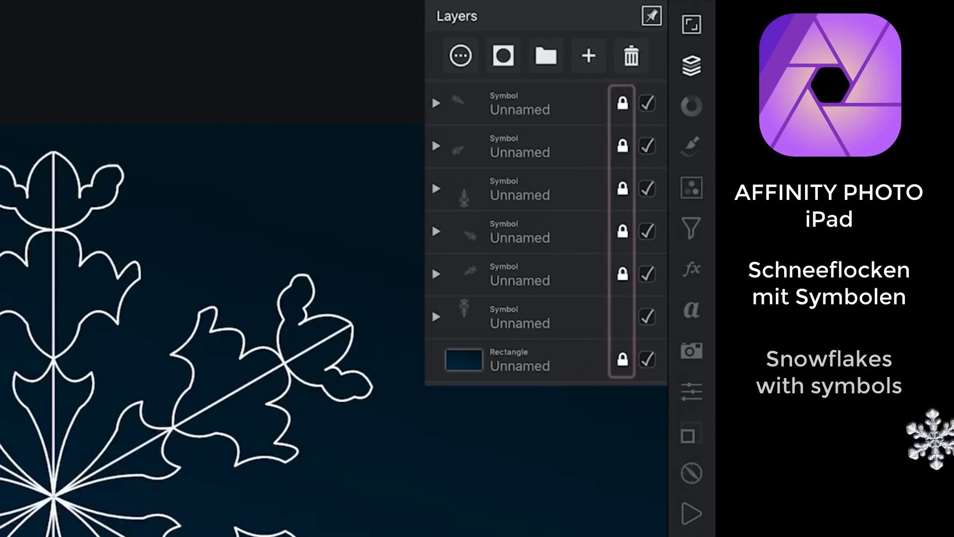
pyautogui.click(437, 317)
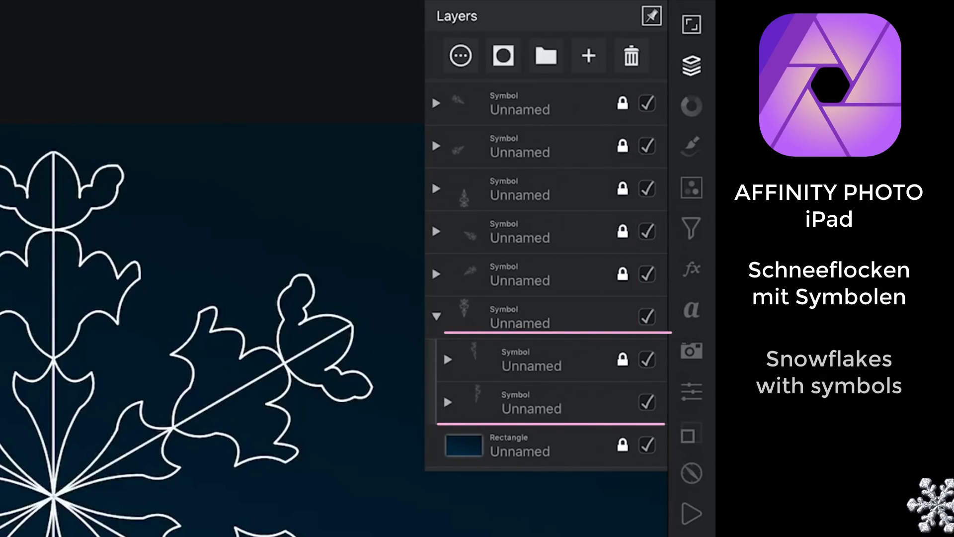
pyautogui.click(447, 404)
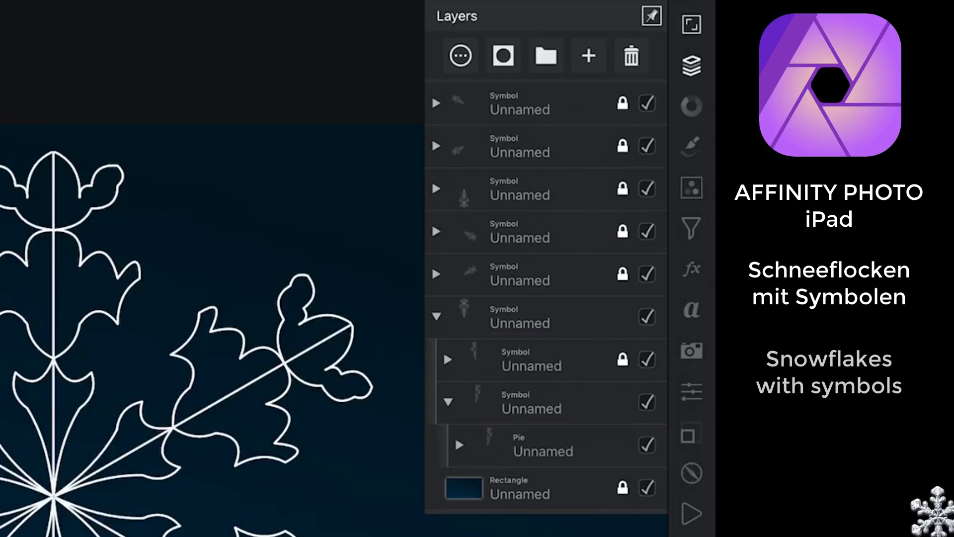
pyautogui.click(459, 445)
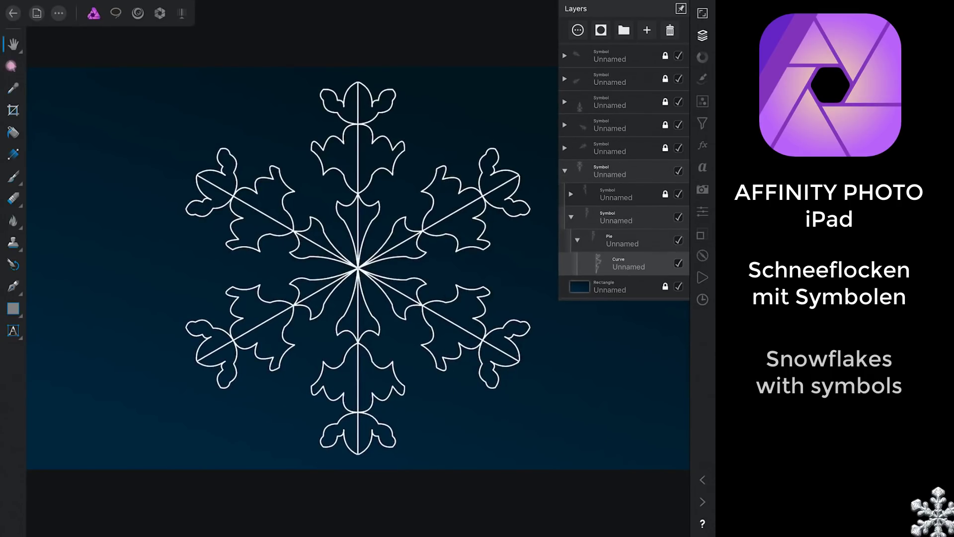
pyautogui.click(13, 66)
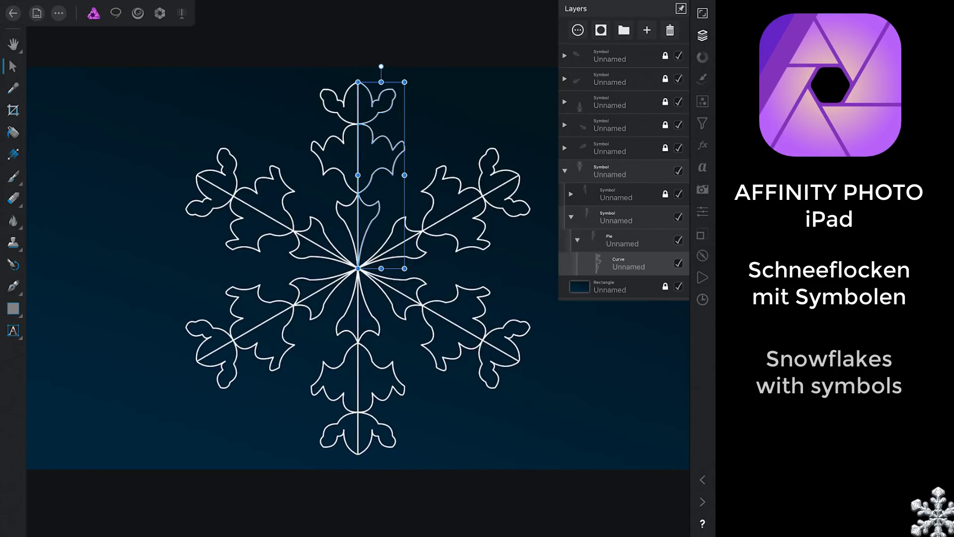
# Bend the curve outward near the snowflake centre with the Node tool, then pick Ellipse.
pyautogui.click(13, 286)
pyautogui.moveTo(12, 286); pyautogui.dragTo(89, 298)
pyautogui.click(88, 297)
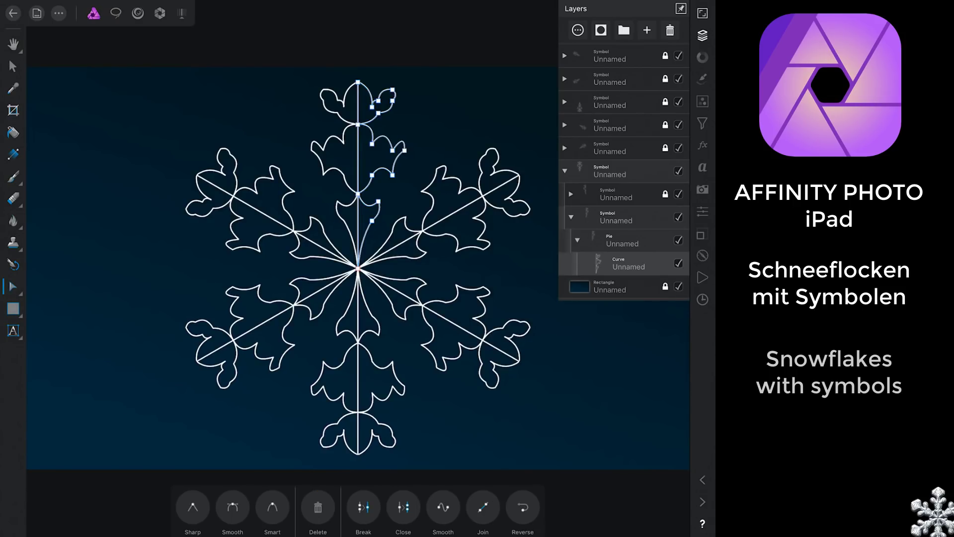
pyautogui.scroll(5, 358, 268)
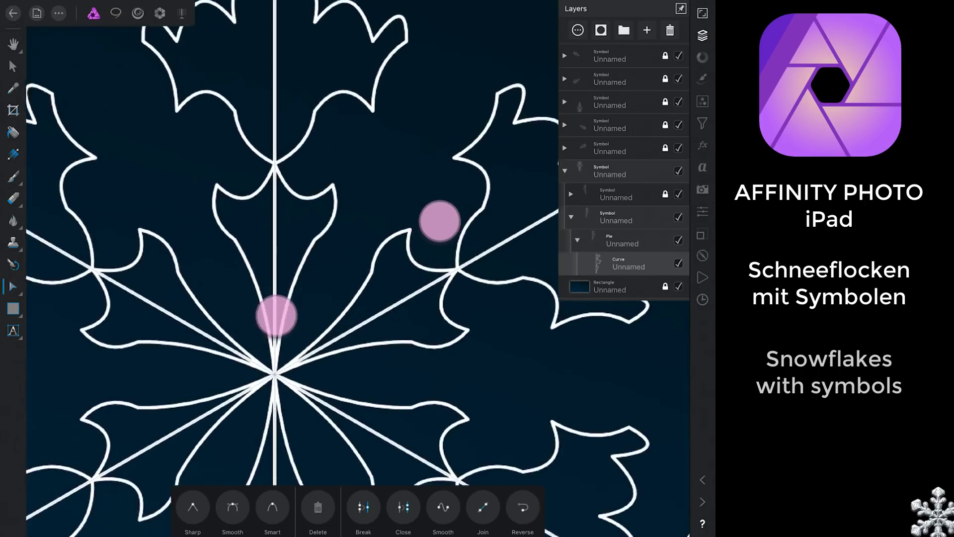
pyautogui.click(284, 273)
pyautogui.moveTo(300, 238)
pyautogui.mouseDown()
pyautogui.moveTo(309, 258)
pyautogui.moveTo(326, 231)
pyautogui.mouseUp()
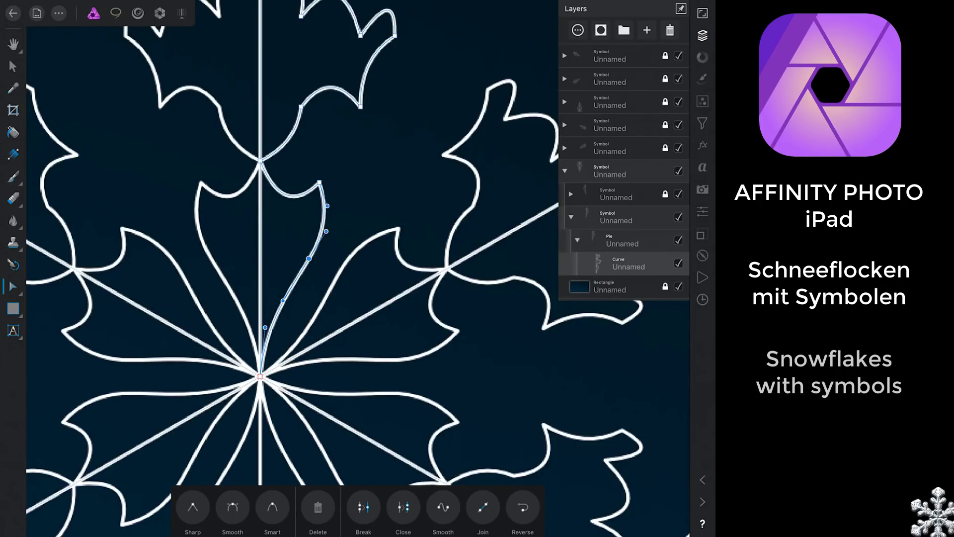
pyautogui.click(13, 308)
pyautogui.click(13, 308)
pyautogui.click(117, 154)
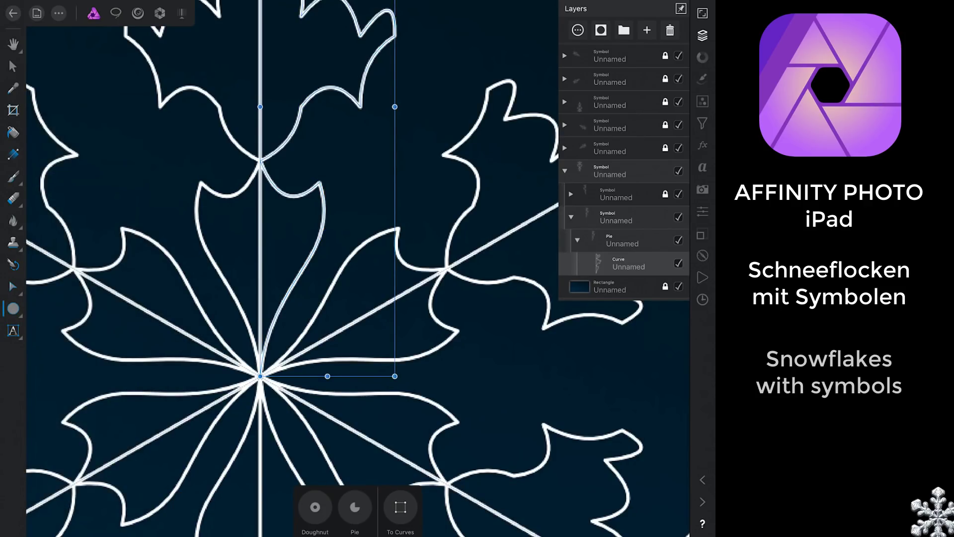
# Draw a small circle in the Pie slice with no stroke and a red fill.
pyautogui.click(622, 242)
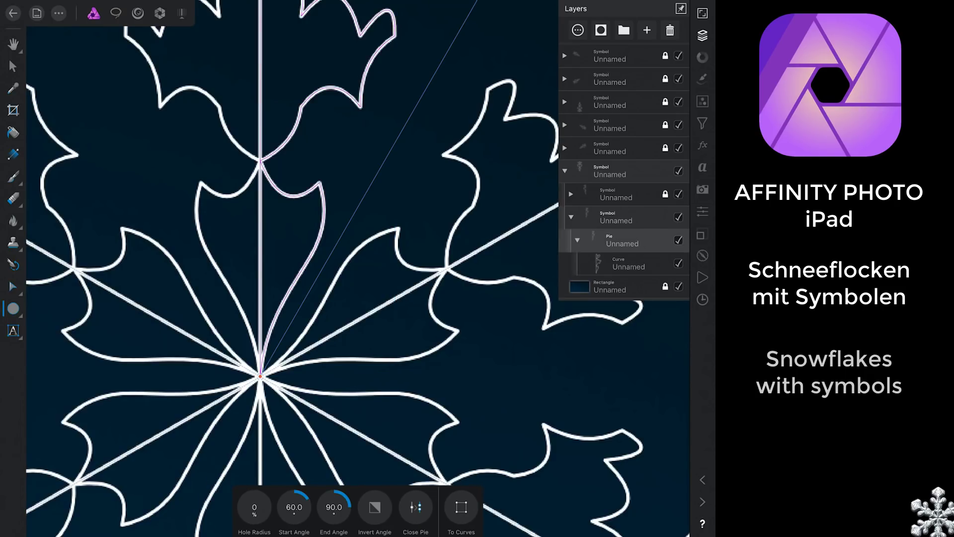
pyautogui.moveTo(328, 130); pyautogui.dragTo(368, 170)
pyautogui.click(702, 56)
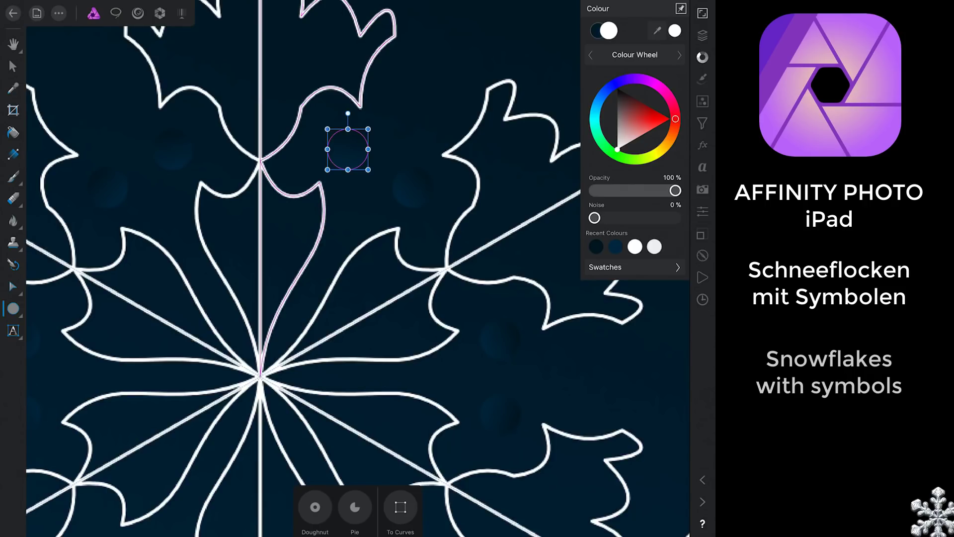
pyautogui.click(672, 119)
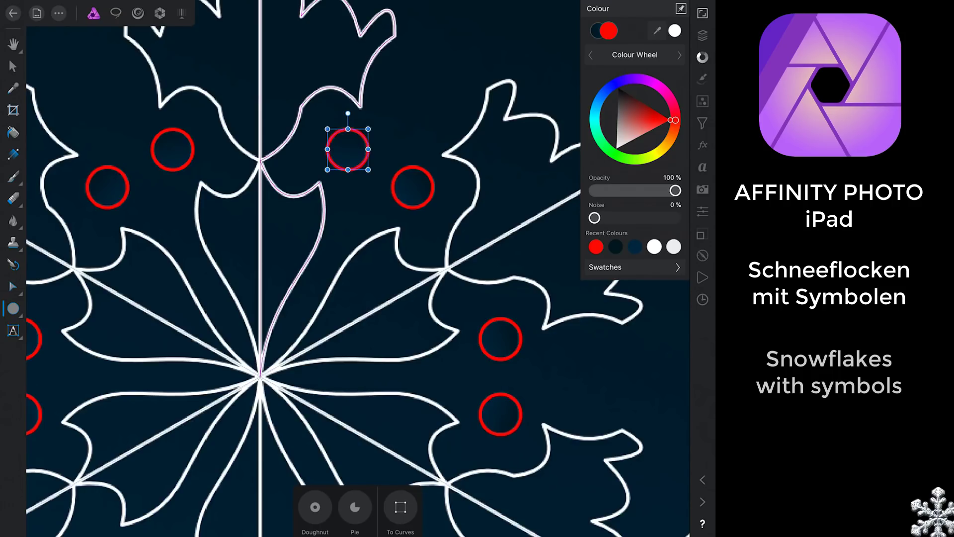
pyautogui.click(634, 267)
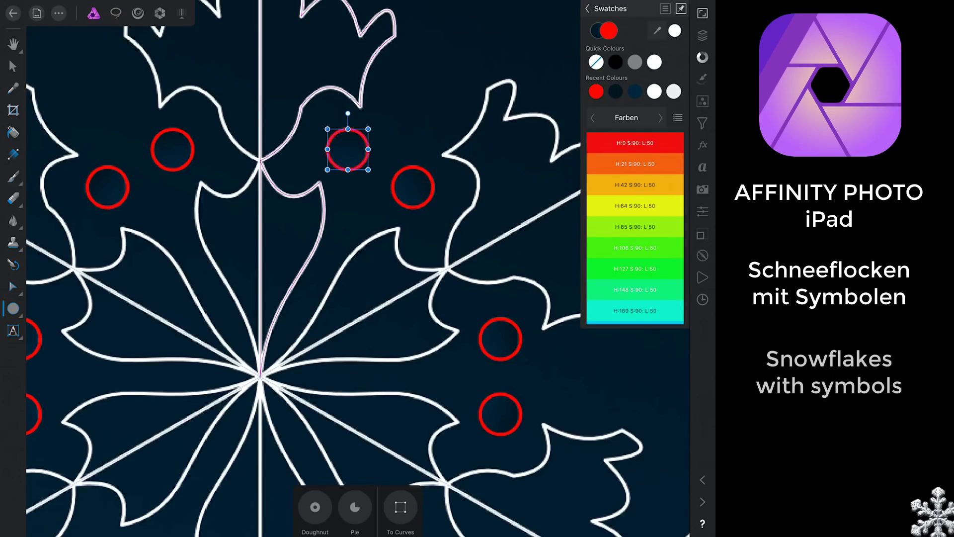
pyautogui.click(596, 61)
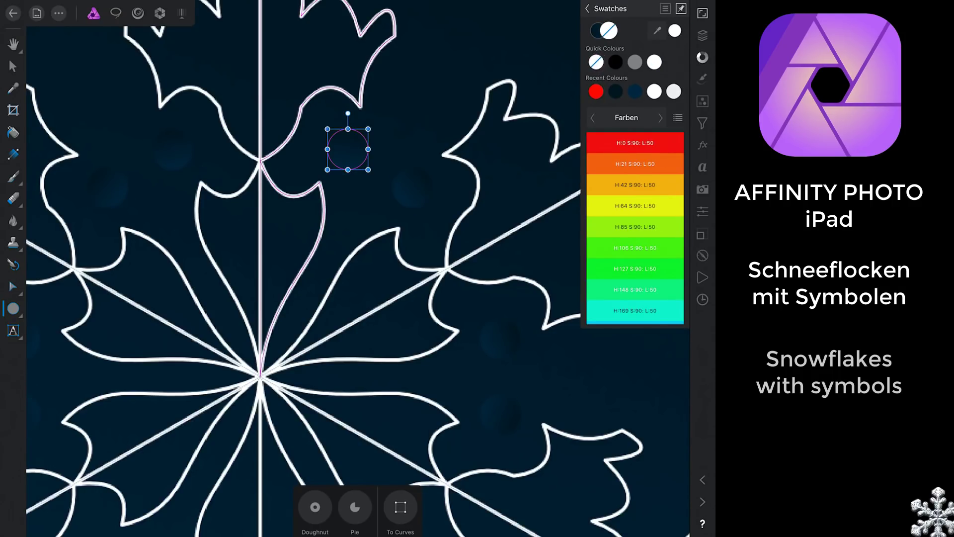
pyautogui.click(596, 30)
pyautogui.click(596, 91)
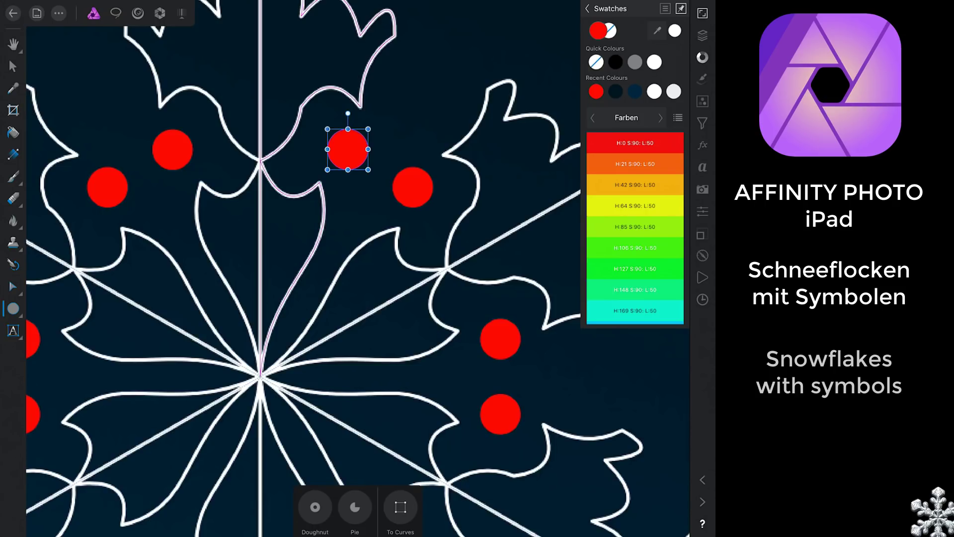
pyautogui.click(588, 9)
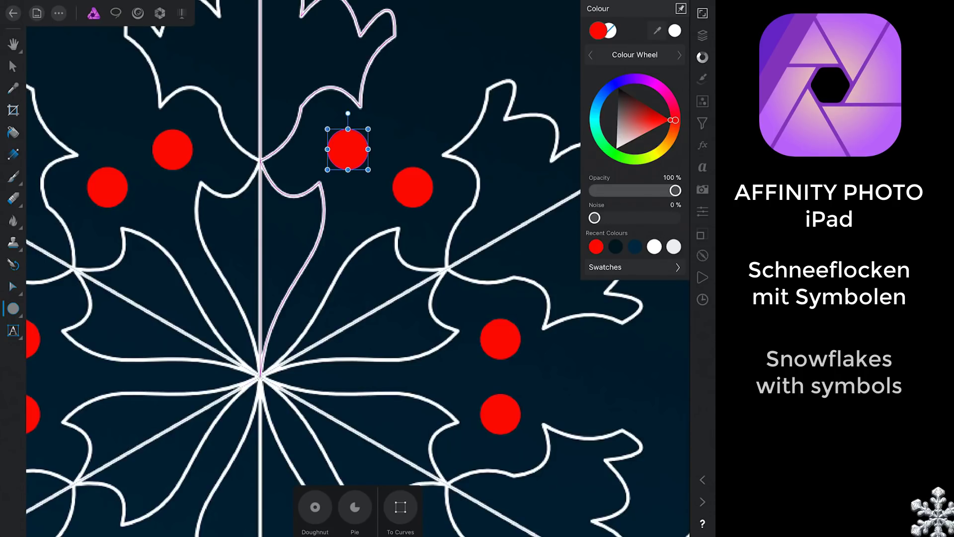
pyautogui.click(703, 35)
pyautogui.scroll(-5, 352, 276)
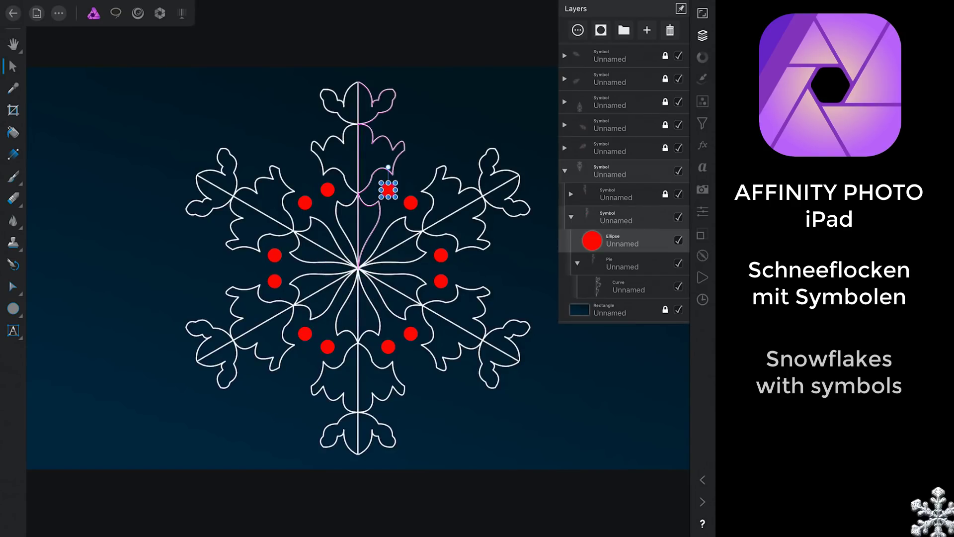
# Add a new pixel layer above the Pie shape.
pyautogui.click(580, 264)
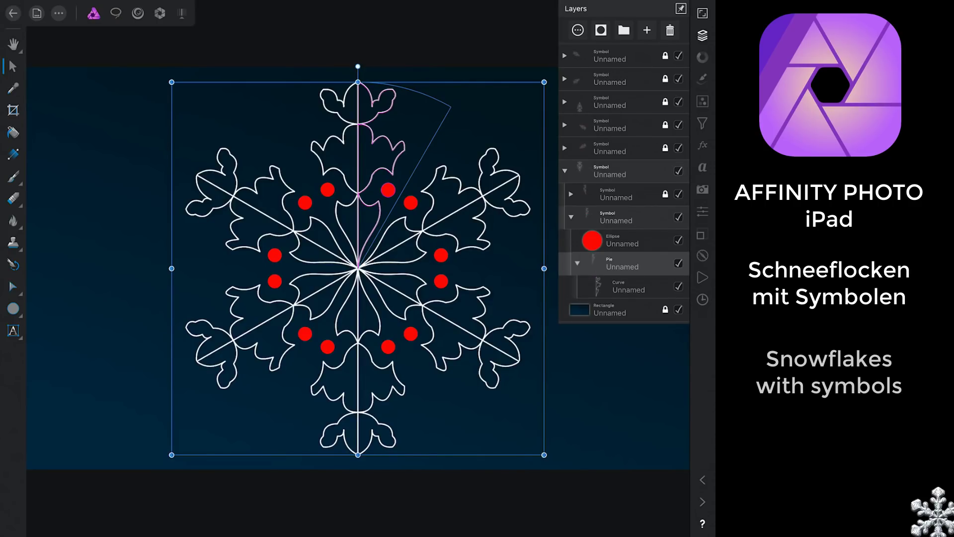
pyautogui.click(647, 30)
pyautogui.click(649, 66)
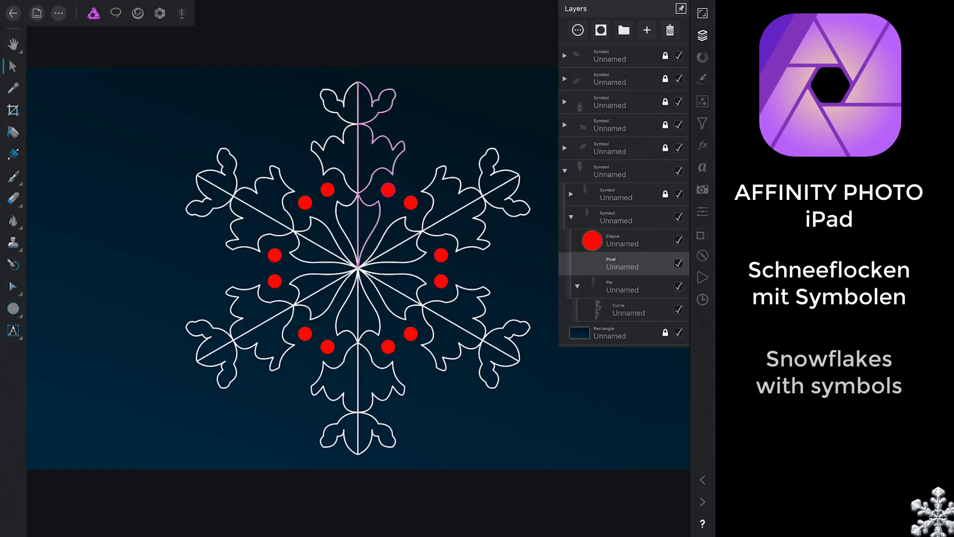
# Set up the third DAUB - Tusche ink brush at 26.3 px width in green.
pyautogui.click(13, 176)
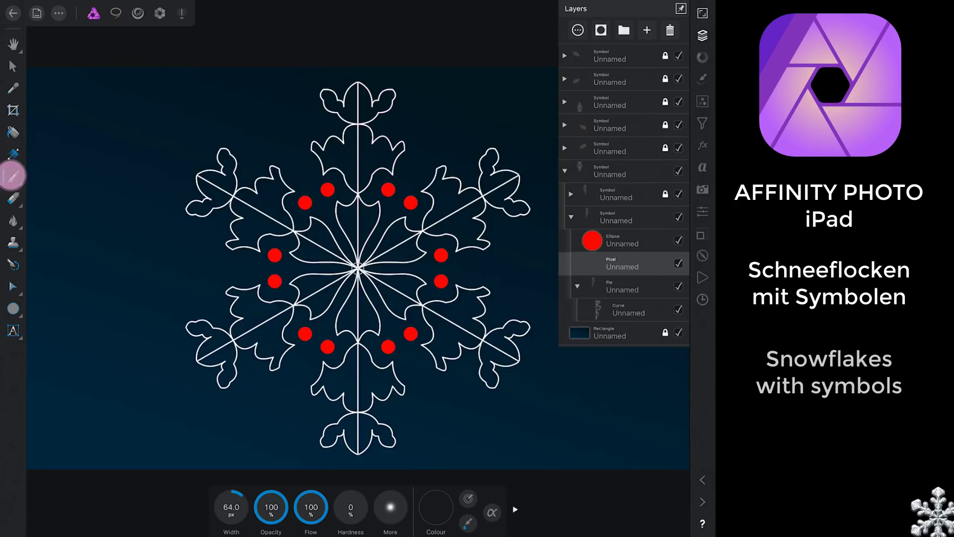
pyautogui.click(703, 78)
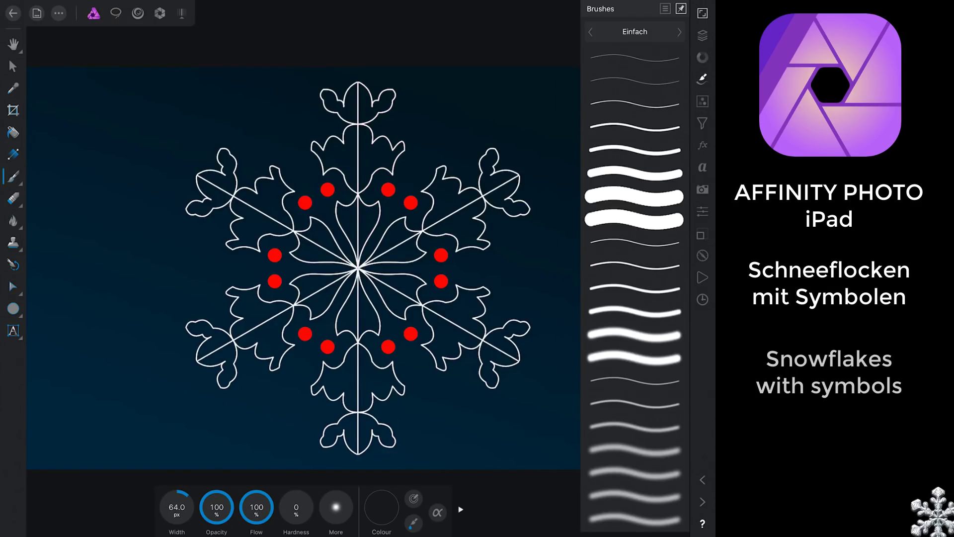
pyautogui.click(635, 32)
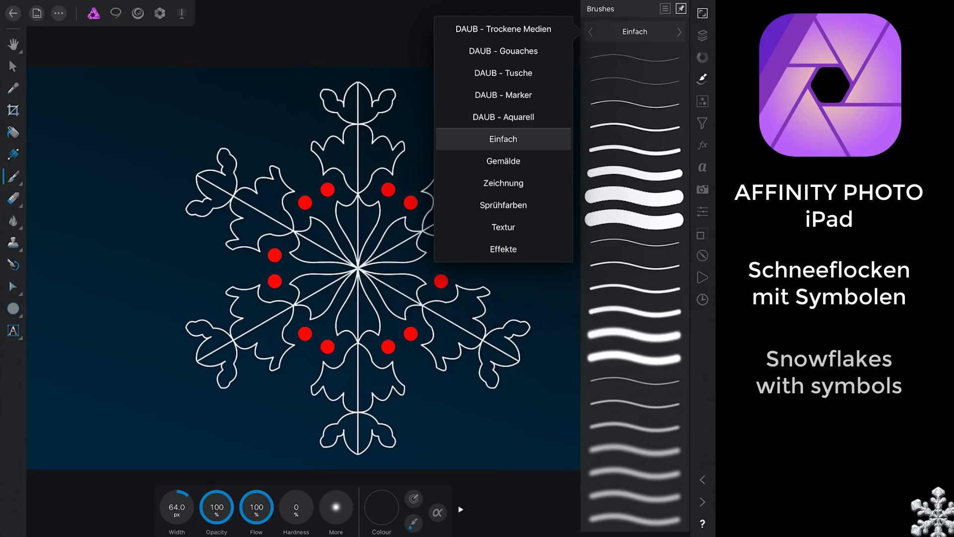
pyautogui.click(503, 73)
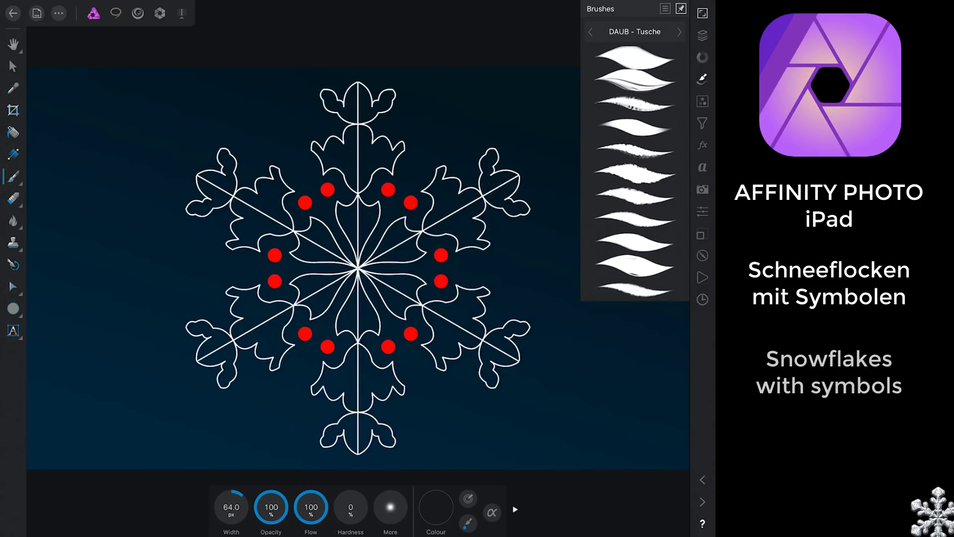
pyautogui.click(635, 103)
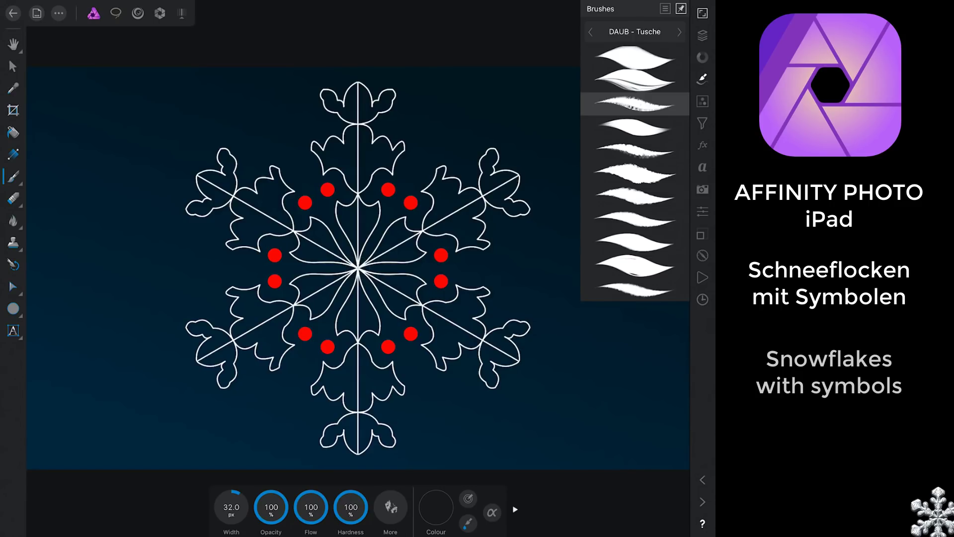
pyautogui.moveTo(231, 504); pyautogui.dragTo(231, 527)
pyautogui.click(702, 58)
pyautogui.moveTo(675, 119)
pyautogui.mouseDown()
pyautogui.moveTo(671, 134)
pyautogui.moveTo(617, 154)
pyautogui.moveTo(640, 133)
pyautogui.mouseUp()
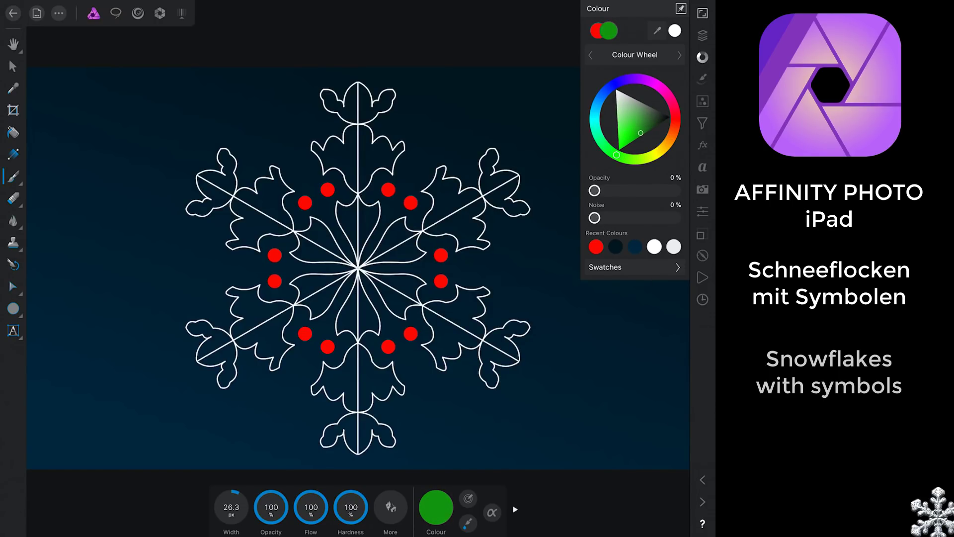
pyautogui.click(703, 35)
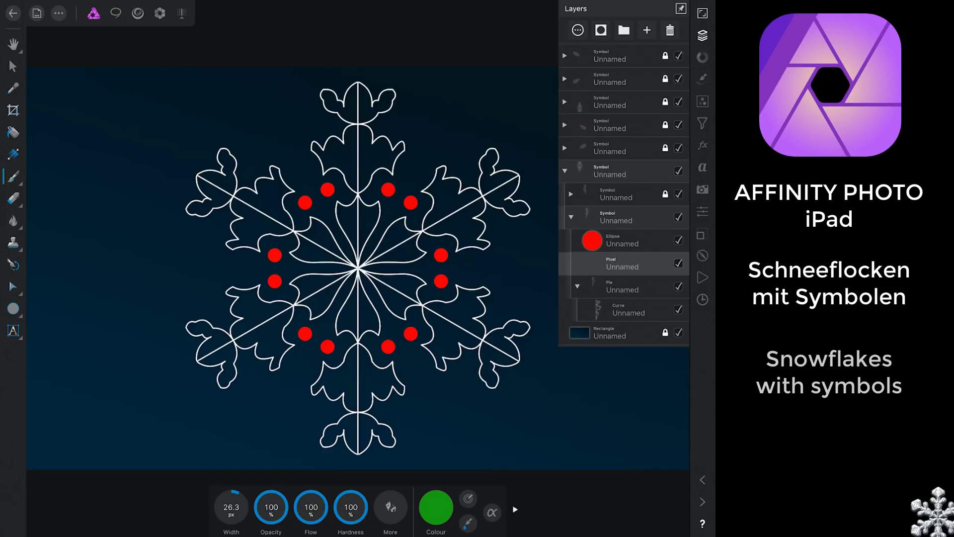
# Paint twelve short green strokes along the upper, left, lower-right and top snowflake arms, mirrored into every slice.
pyautogui.moveTo(499, 238); pyautogui.dragTo(463, 241)
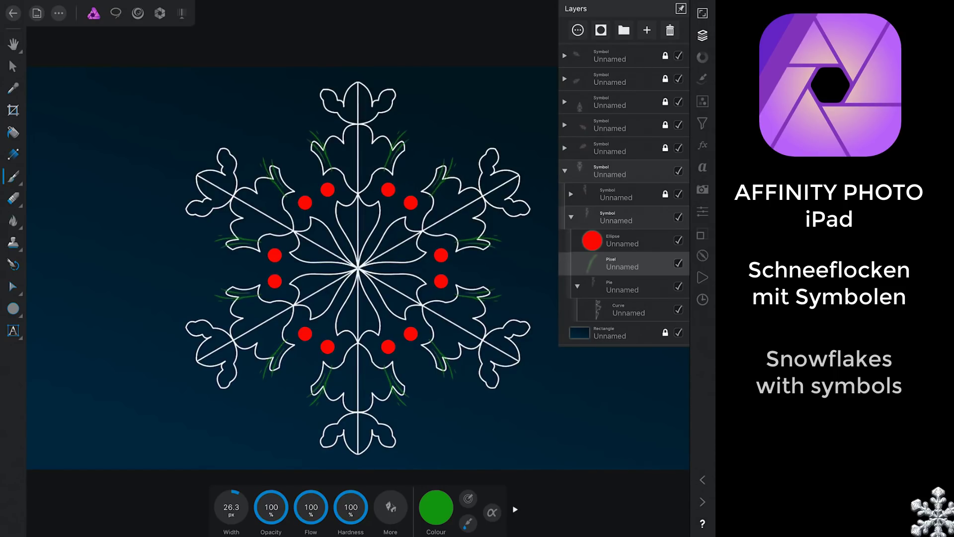
pyautogui.moveTo(434, 167); pyautogui.dragTo(433, 153)
pyautogui.moveTo(321, 241); pyautogui.dragTo(288, 194)
pyautogui.moveTo(300, 279); pyautogui.dragTo(322, 279)
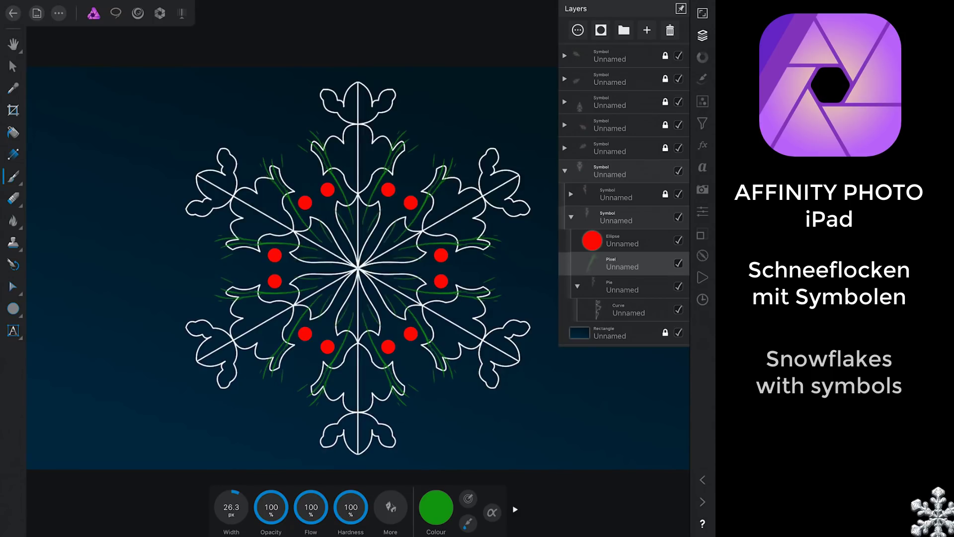
pyautogui.moveTo(269, 231); pyautogui.dragTo(247, 229)
pyautogui.moveTo(237, 266); pyautogui.dragTo(222, 260)
pyautogui.moveTo(227, 305); pyautogui.dragTo(194, 301)
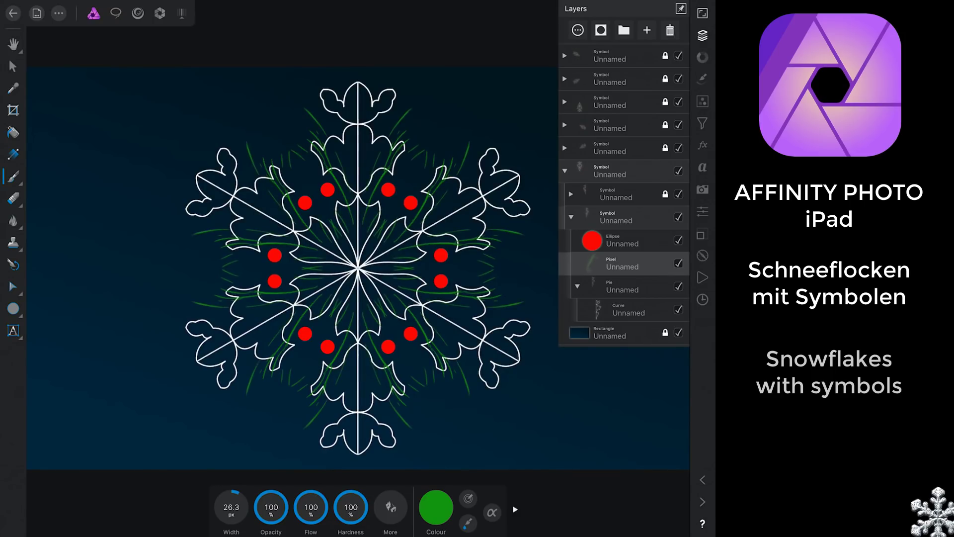
pyautogui.moveTo(255, 186); pyautogui.dragTo(245, 161)
pyautogui.moveTo(445, 329); pyautogui.dragTo(481, 362)
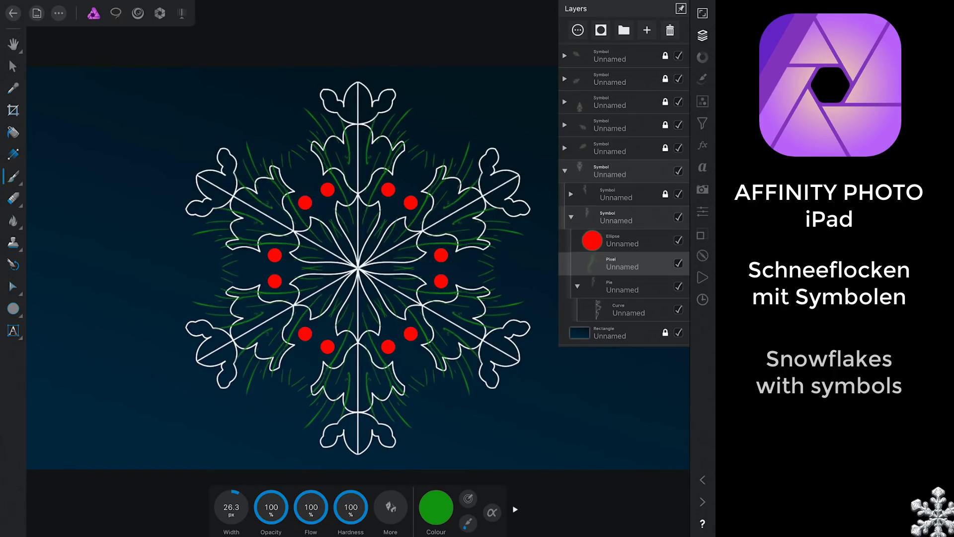
pyautogui.moveTo(369, 420); pyautogui.dragTo(378, 447)
pyautogui.moveTo(324, 115); pyautogui.dragTo(311, 97)
pyautogui.moveTo(460, 155); pyautogui.dragTo(456, 136)
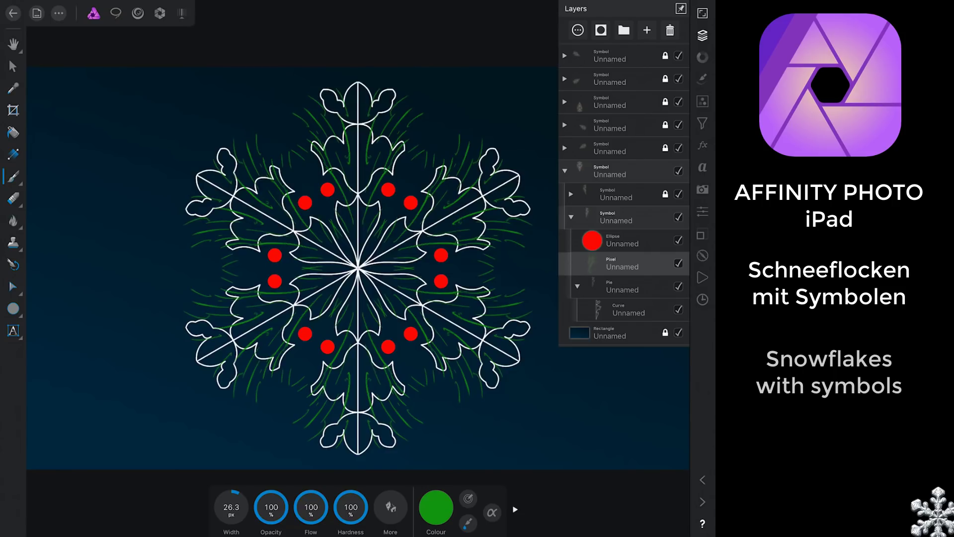